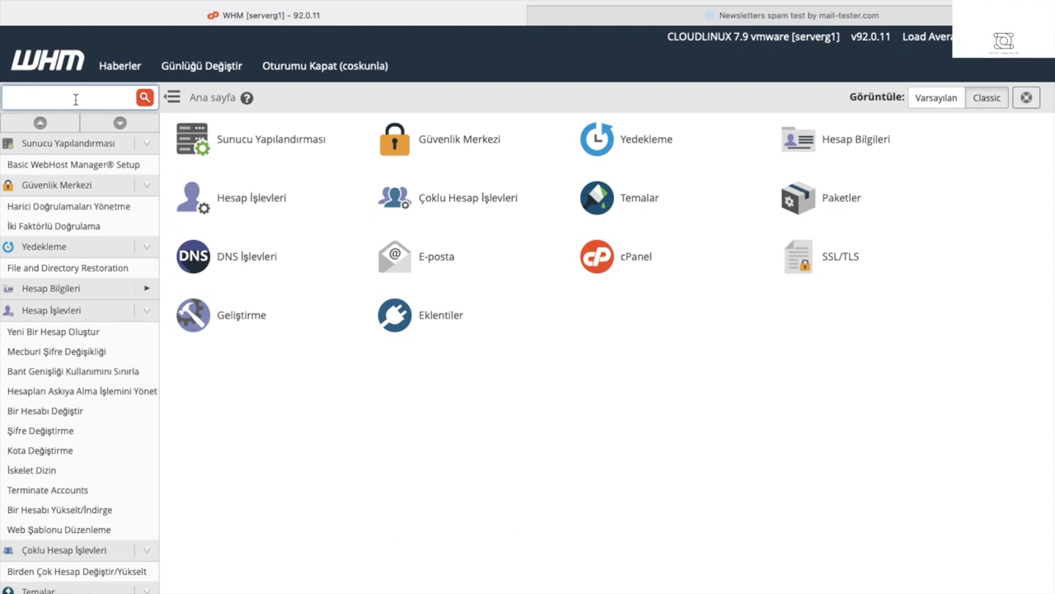
Find the account list with the search term "list" and open cPanel for the serverspecialist.tk account.
type("list")
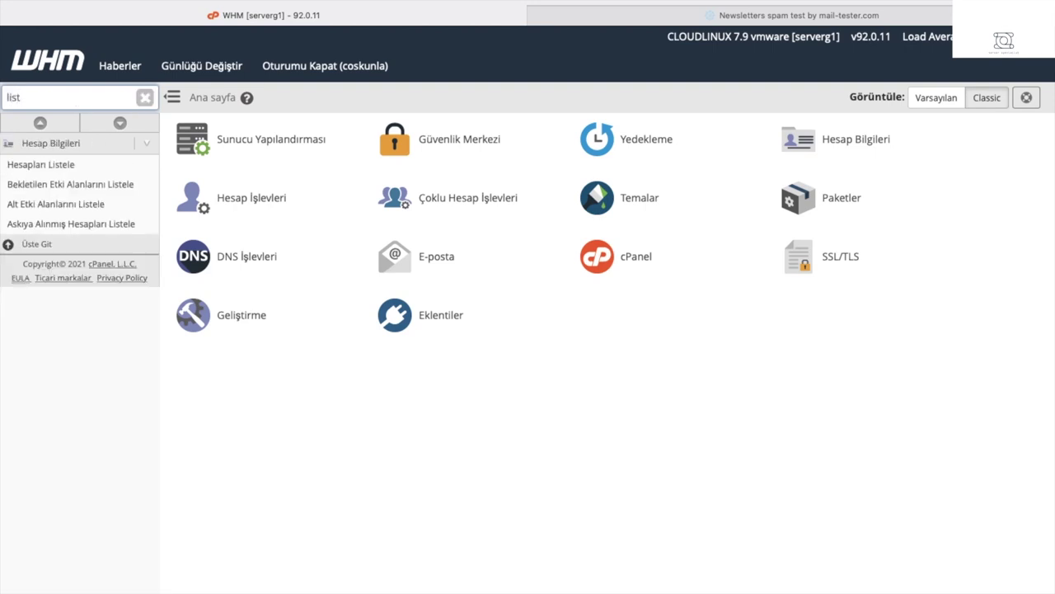
key("Down")
key("Return")
scroll(343, 398, "down", 3)
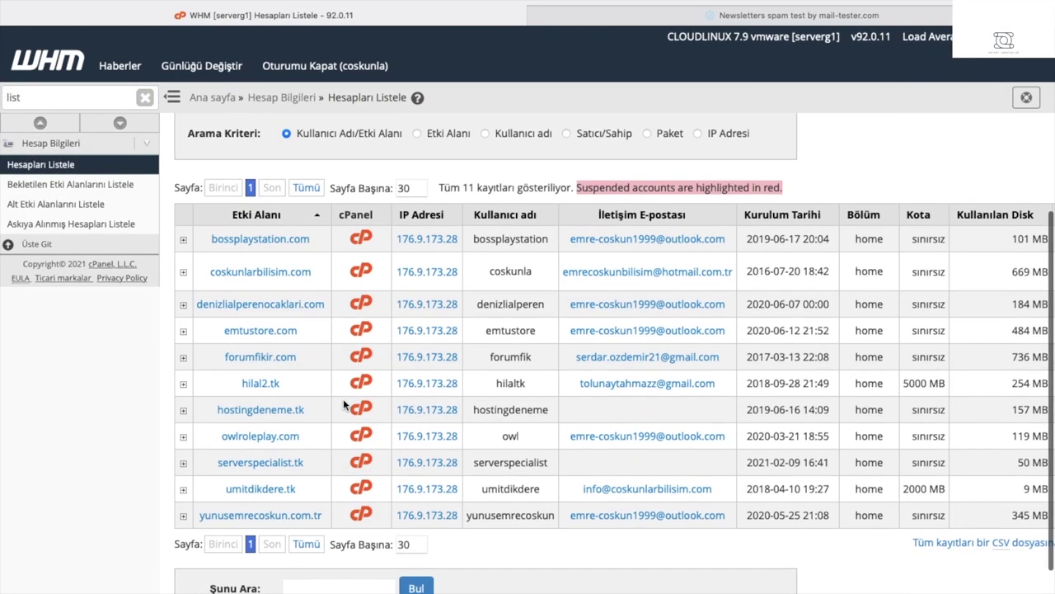
left_click(360, 463)
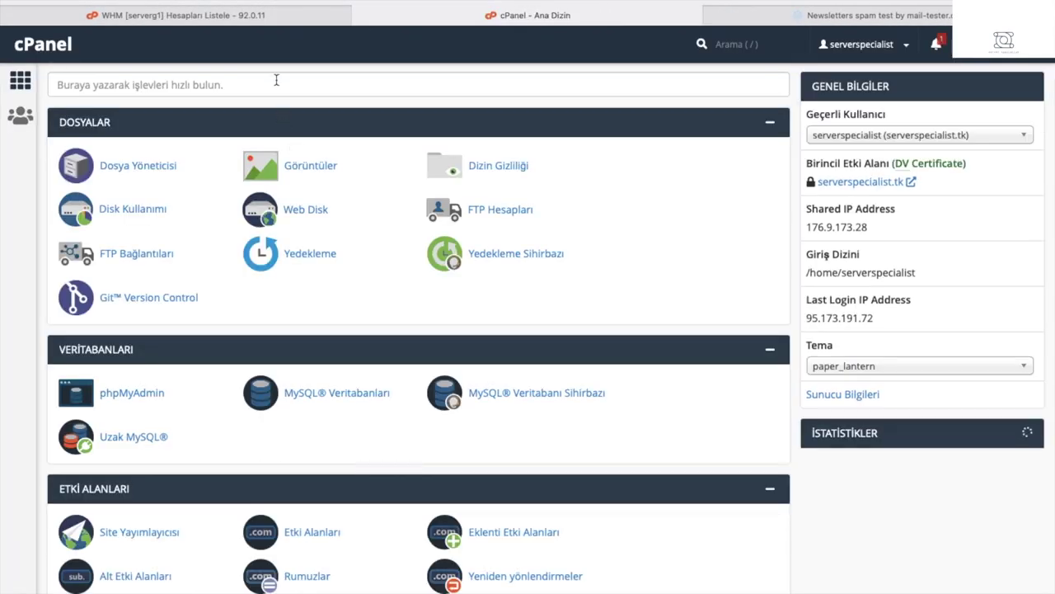
Search the cPanel functions for "deli" and open Email Deliverability to check the domain's status.
left_click(277, 80)
type("deli")
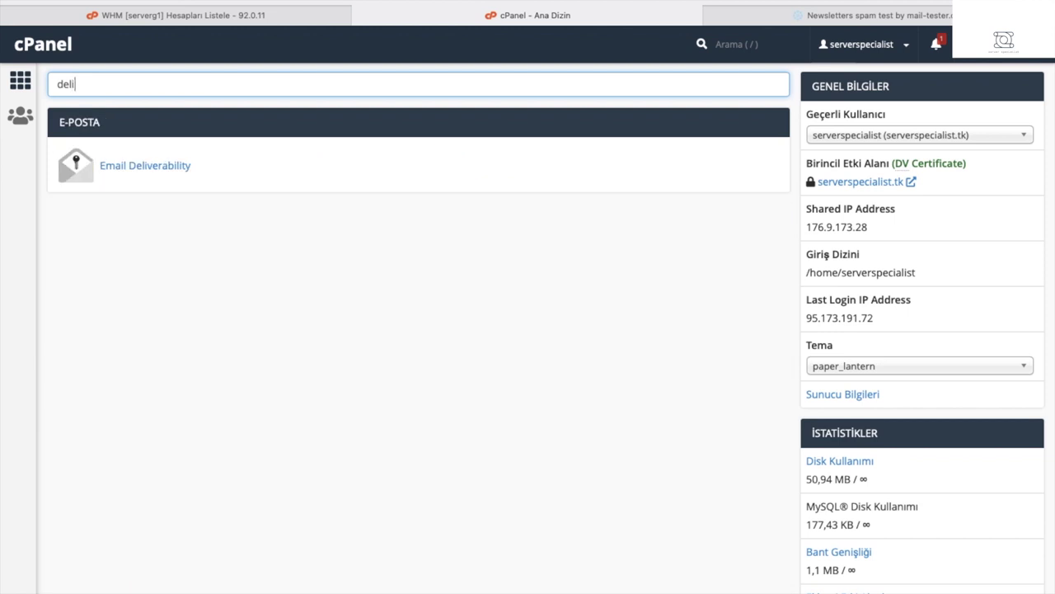
left_click(140, 168)
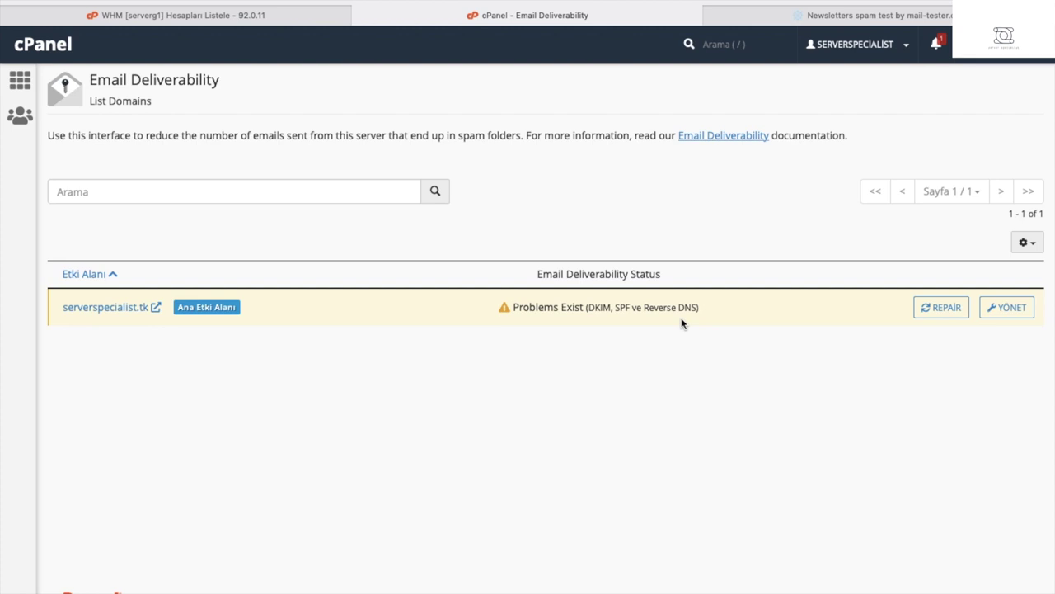
Switch to the mail-tester page and copy the generated test e-mail address.
left_click(862, 16)
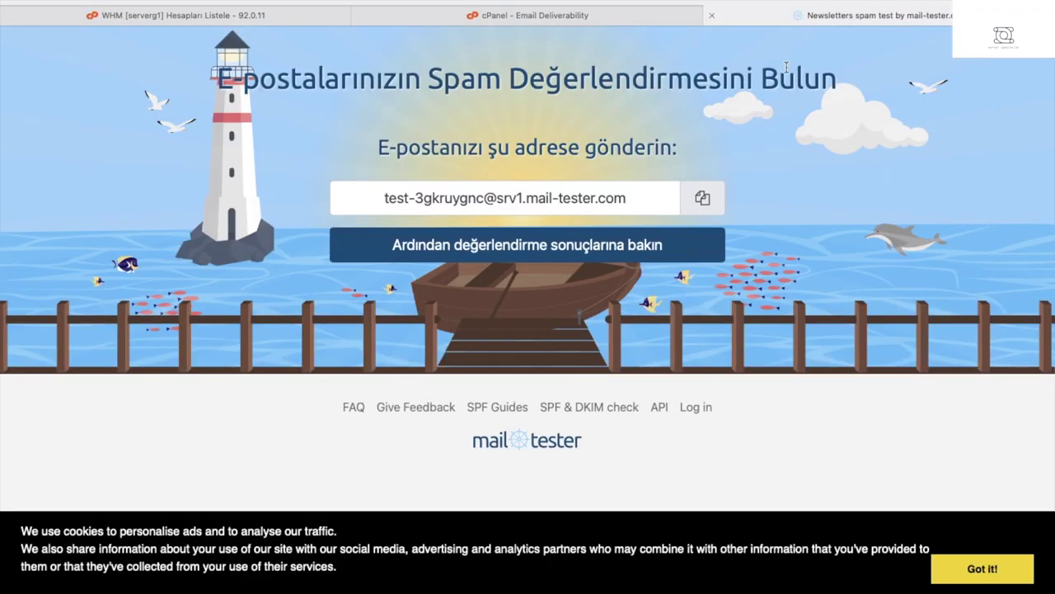
triple_click(612, 208)
key("ctrl+c")
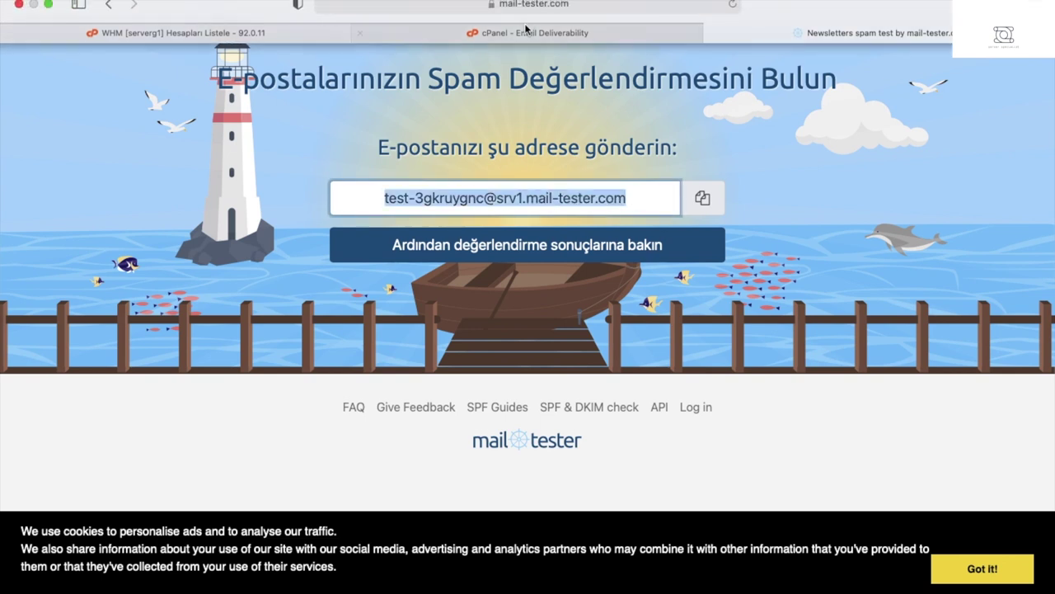
Return to cPanel, go to its e-mail accounts and open the webmail of the serverspecialist.tk admin mailbox.
left_click(528, 34)
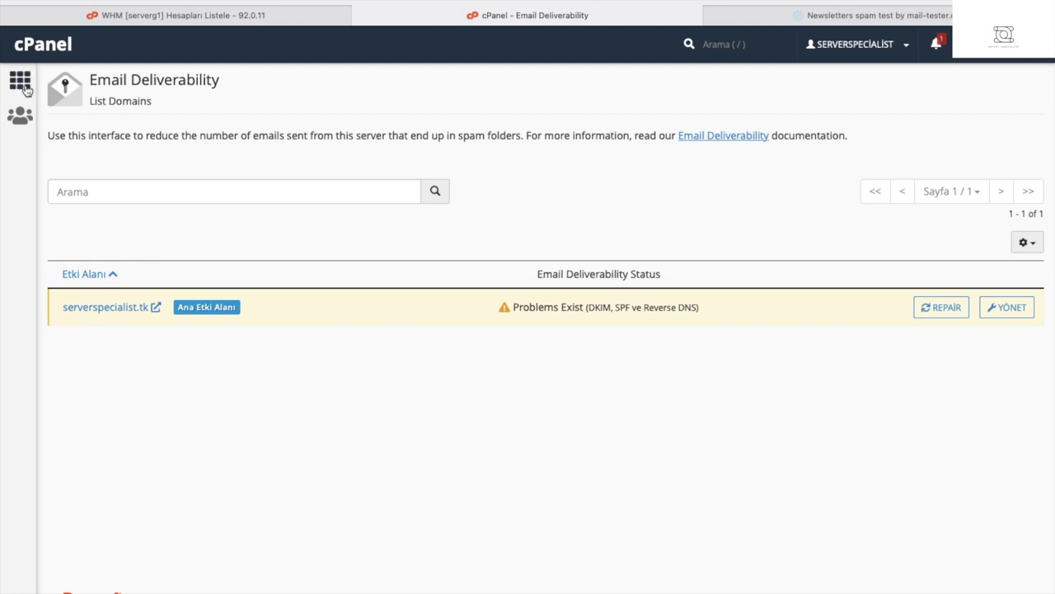
left_click(20, 80)
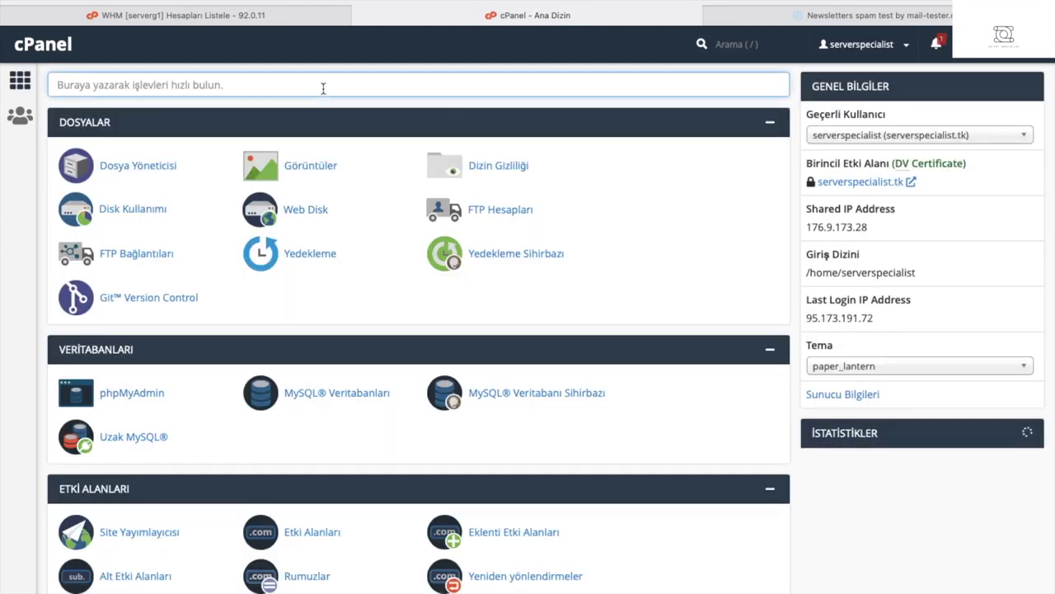
scroll(189, 466, "down", 3)
scroll(188, 466, "down", 2)
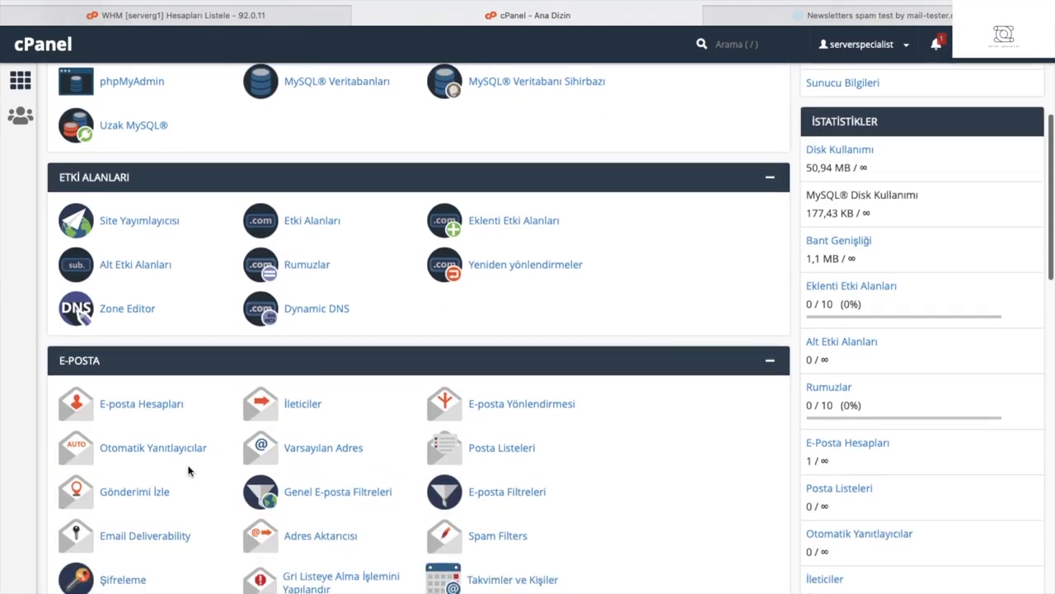
left_click(145, 405)
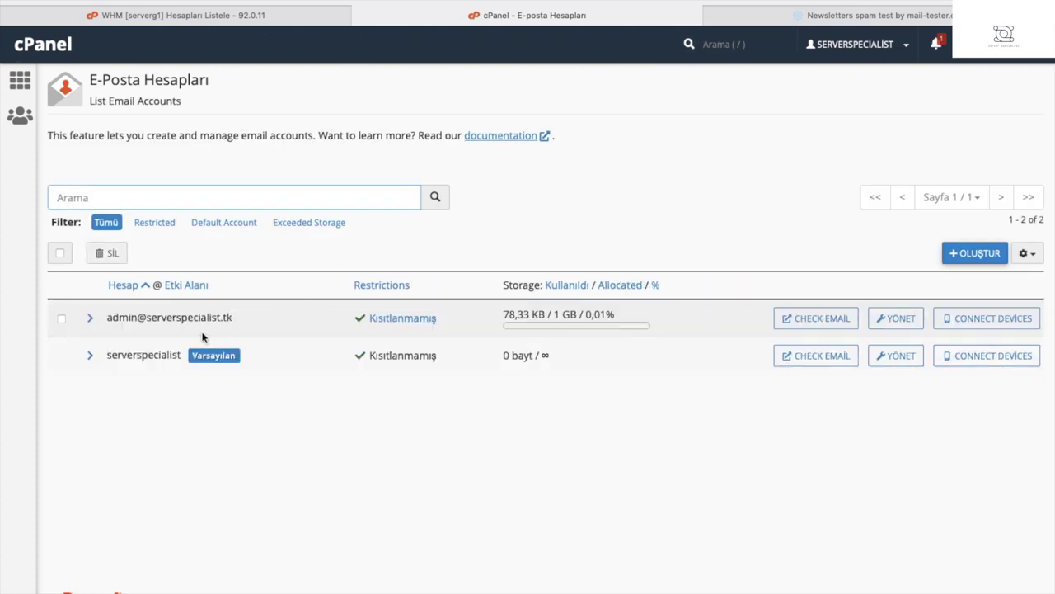
left_click(825, 318)
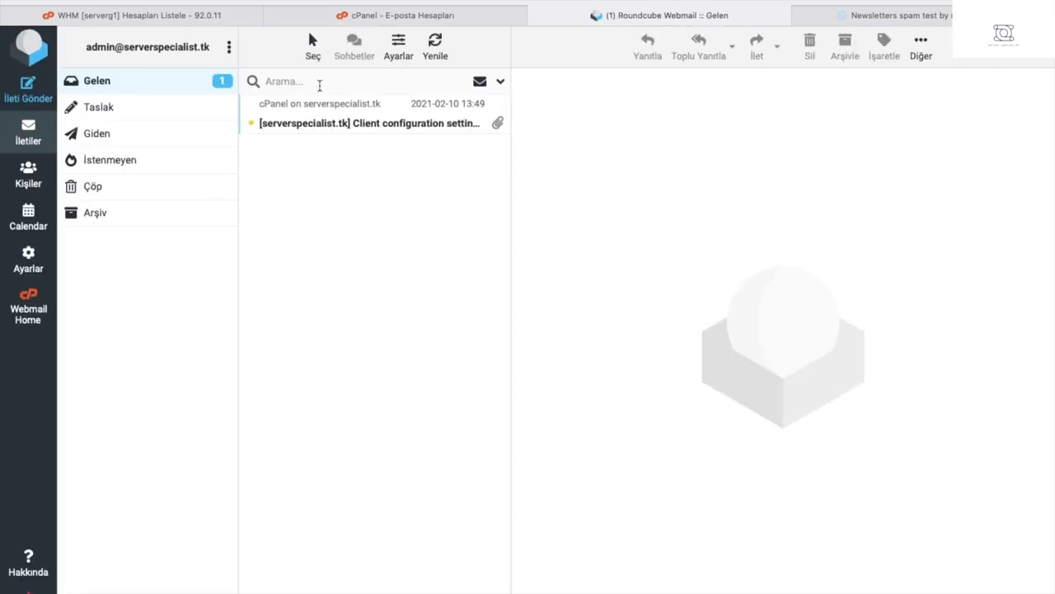
Compose and send a message to the copied mail-tester address, pasting that address twice as subject and once as body text.
left_click(41, 99)
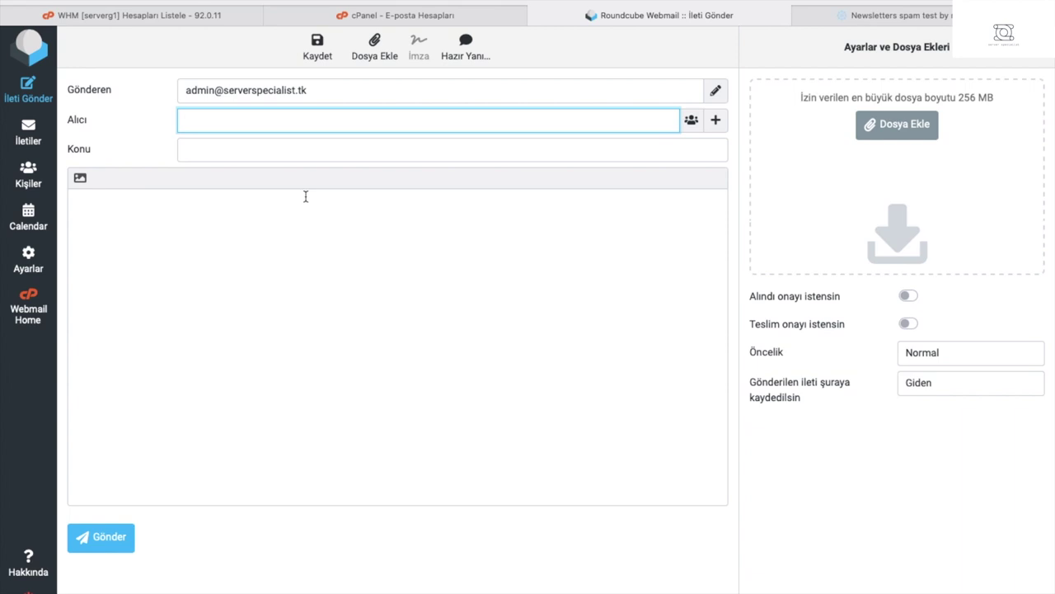
key("ctrl+v")
left_click(274, 151)
key("ctrl+v")
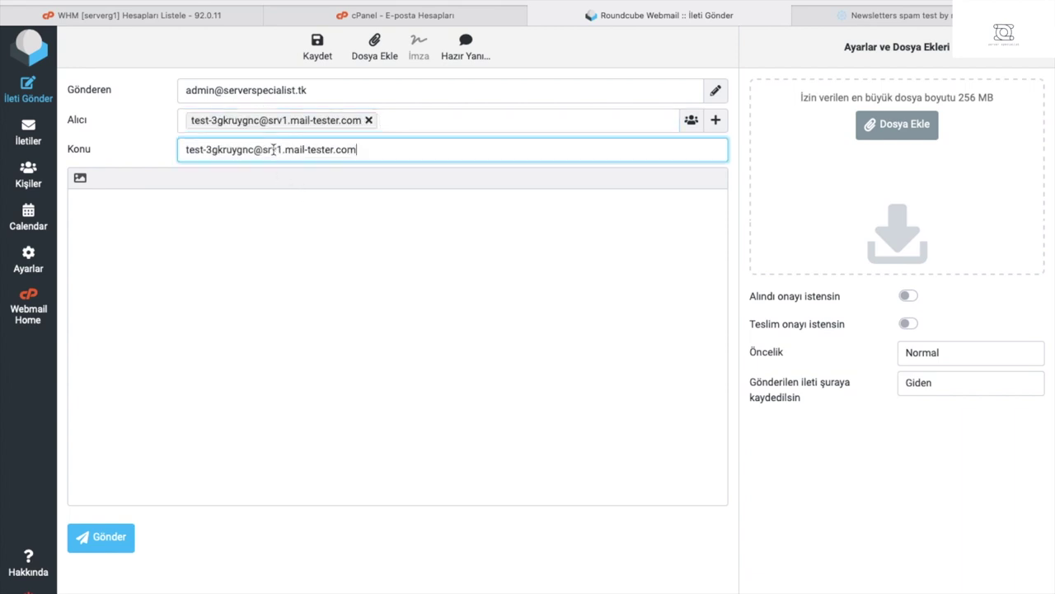
key("ctrl+v")
left_click(236, 240)
key("ctrl+v")
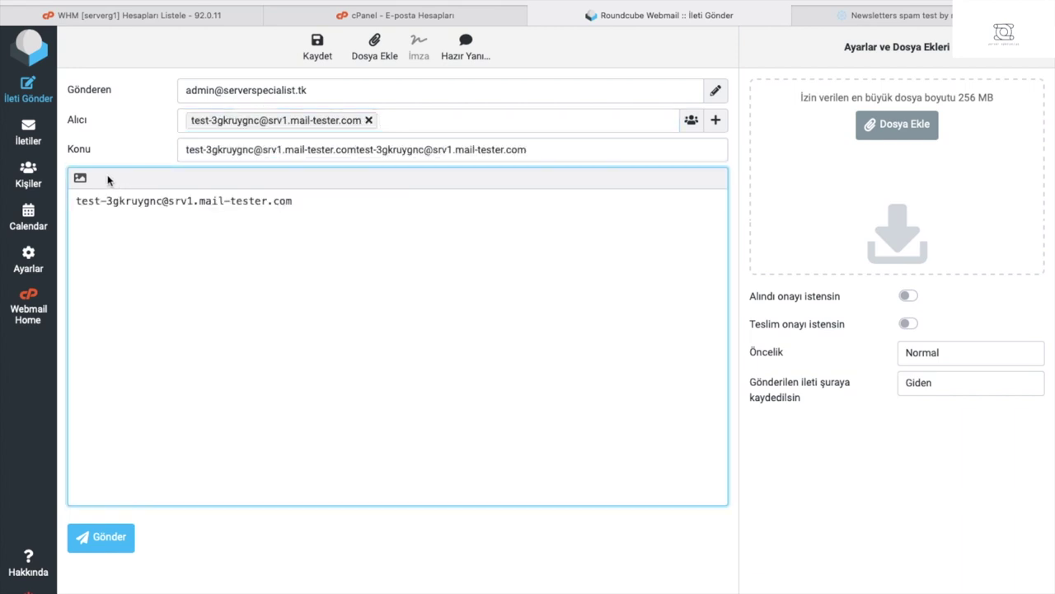
left_click(82, 179)
left_click(650, 326)
left_click(99, 551)
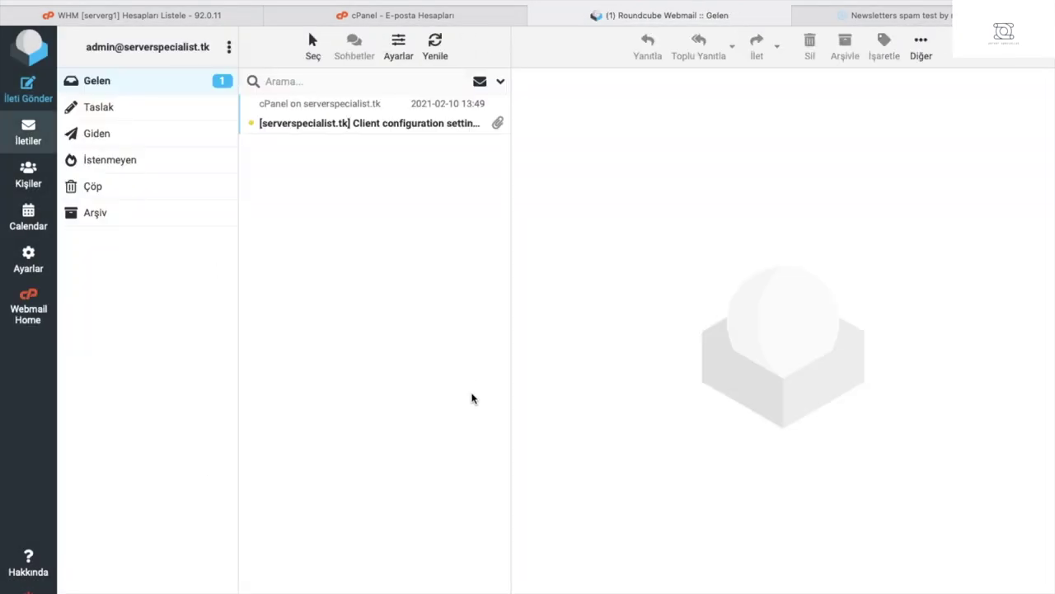
Open the mail-tester evaluation of the sent message and expand the DKIM signature section of the report.
left_click(907, 17)
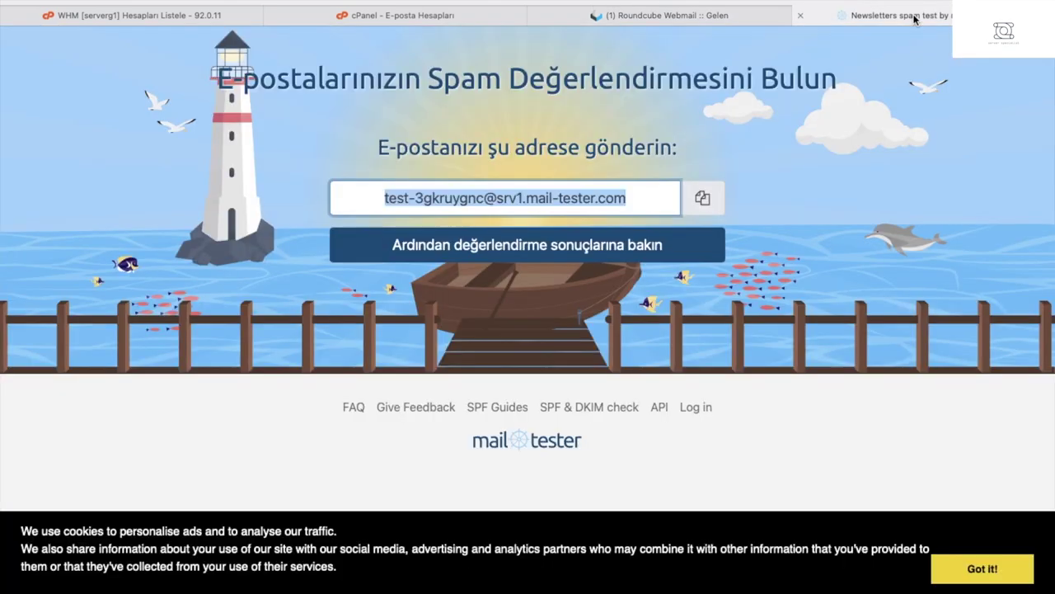
left_click(610, 248)
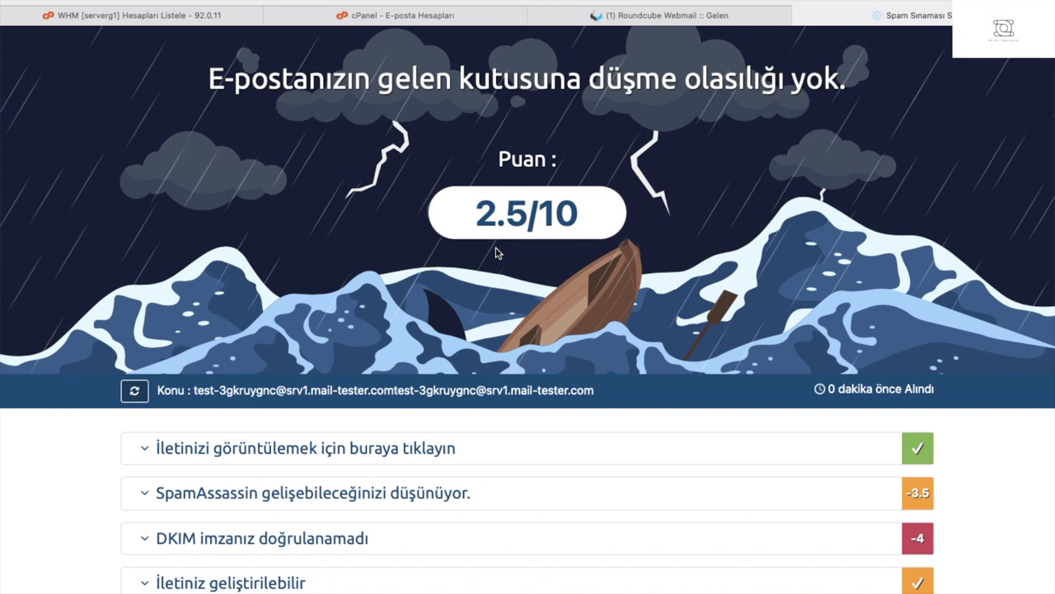
scroll(494, 253, "down", 2)
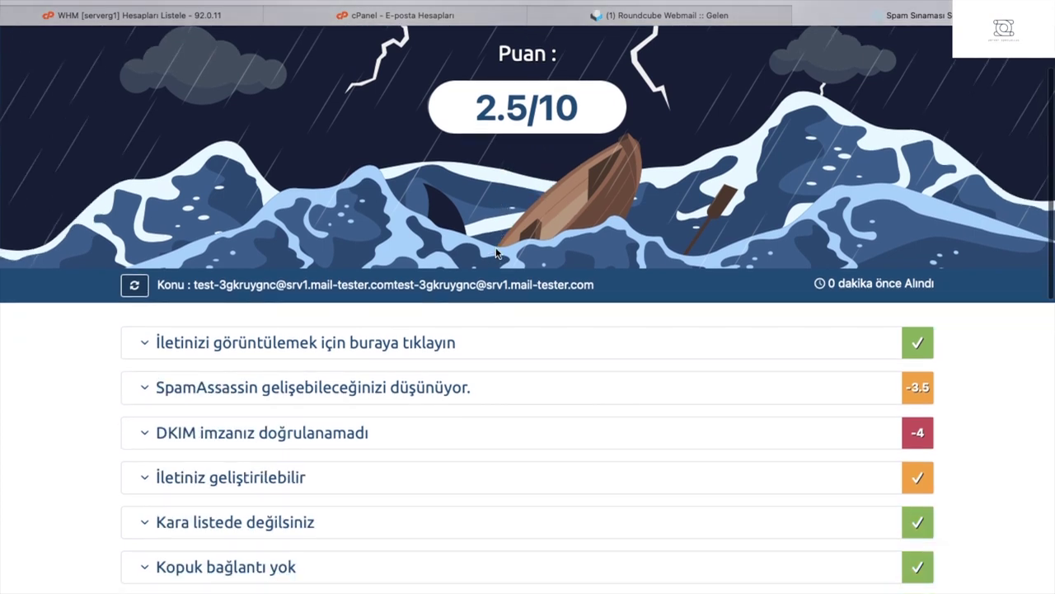
left_click(361, 432)
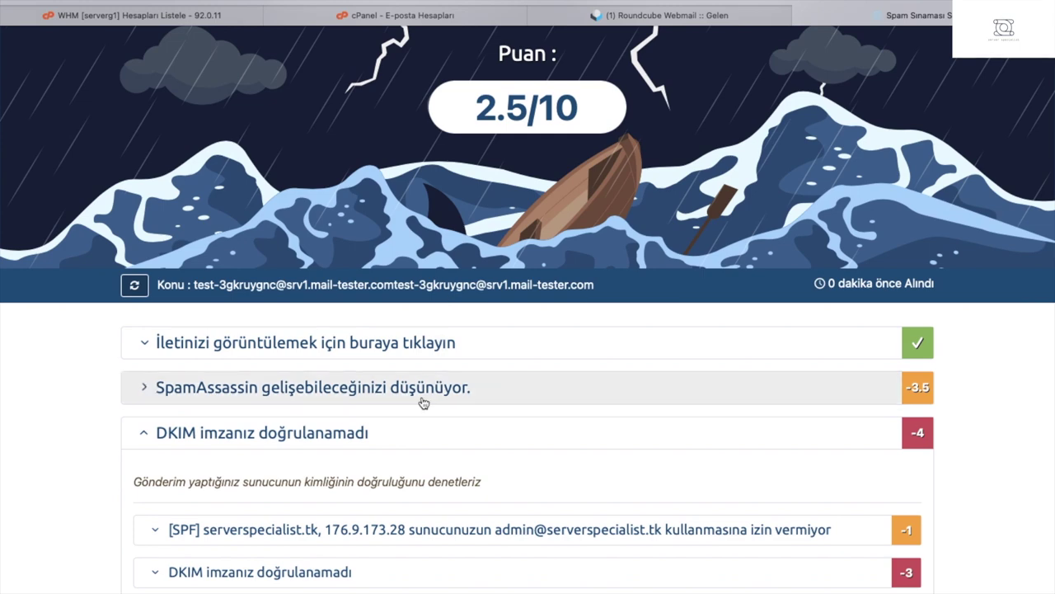
scroll(423, 402, "down", 4)
scroll(423, 402, "down", 1)
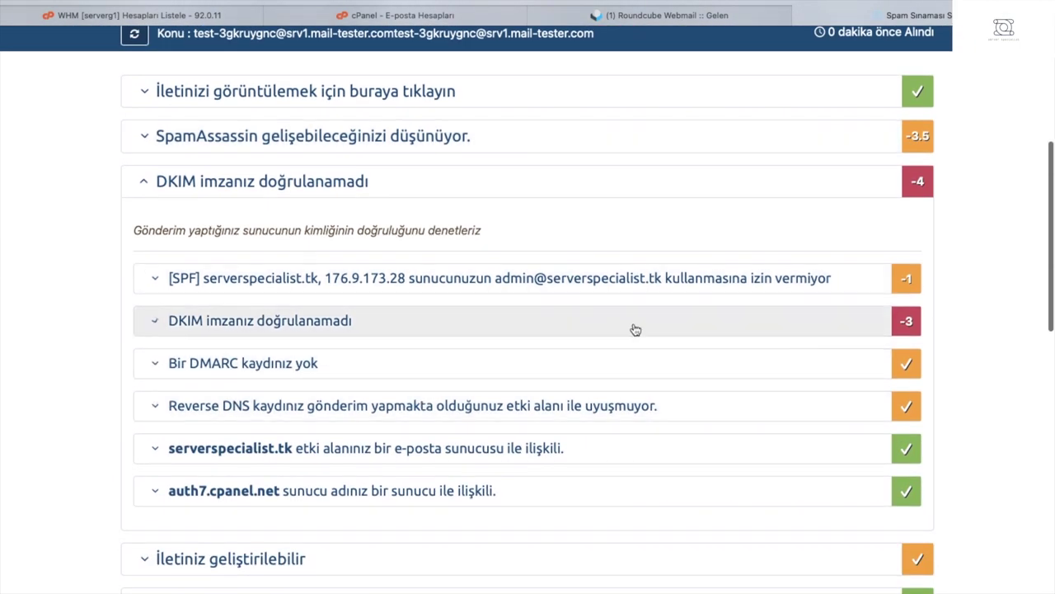
Expand the DKIM and SPF entries for serverspecialist.tk and examine the suggested SPF record and verification details.
left_click(266, 333)
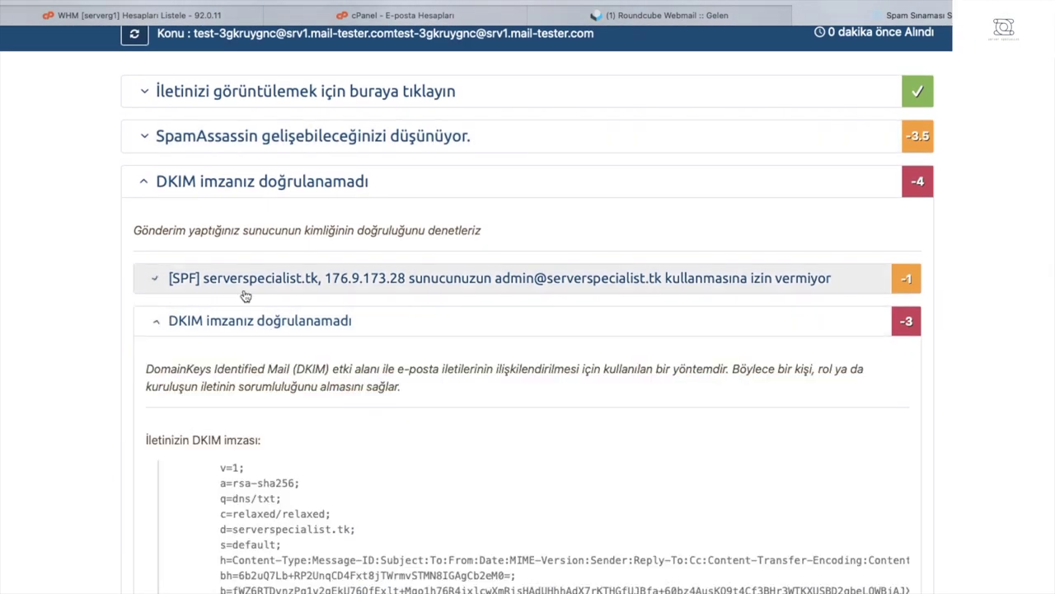
left_click(244, 293)
scroll(450, 261, "down", 2)
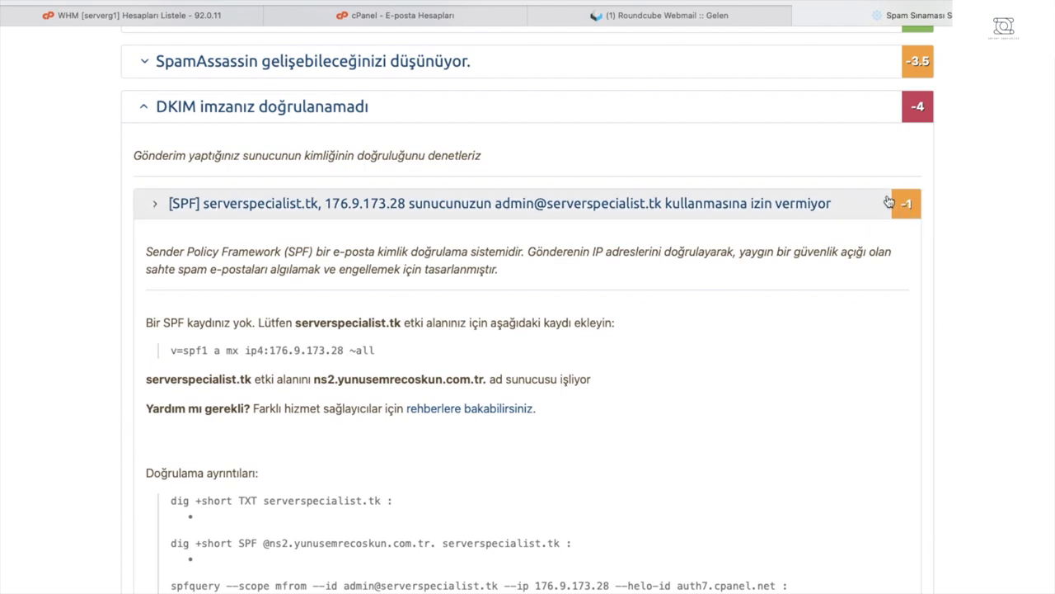
scroll(541, 278, "down", 5)
scroll(533, 338, "up", 2)
scroll(540, 311, "up", 1)
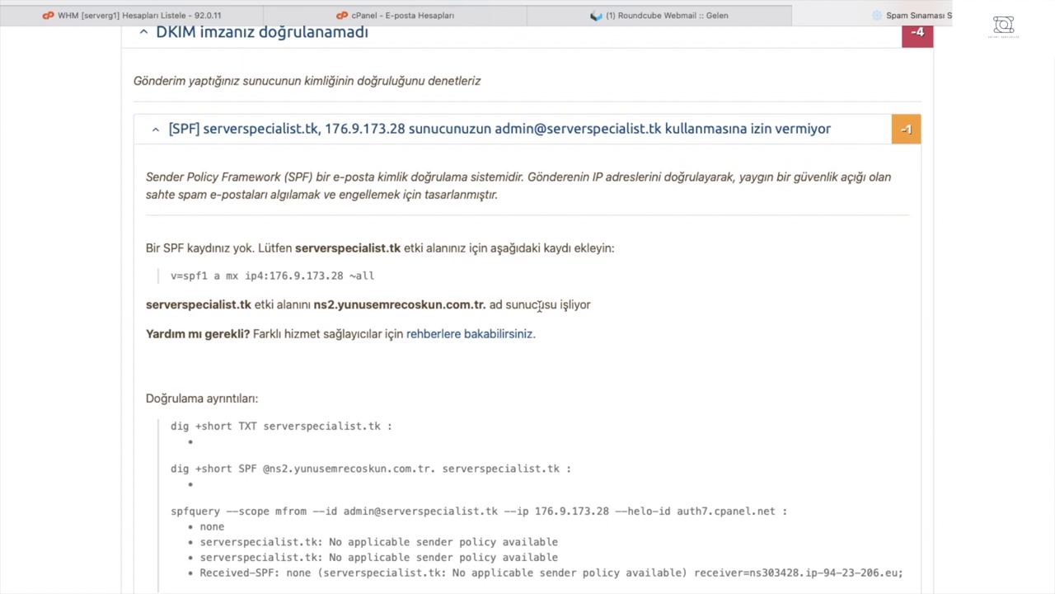
scroll(540, 305, "up", 3)
Switch back to cPanel, return to its home page and find and open Email Deliverability.
left_click(668, 17)
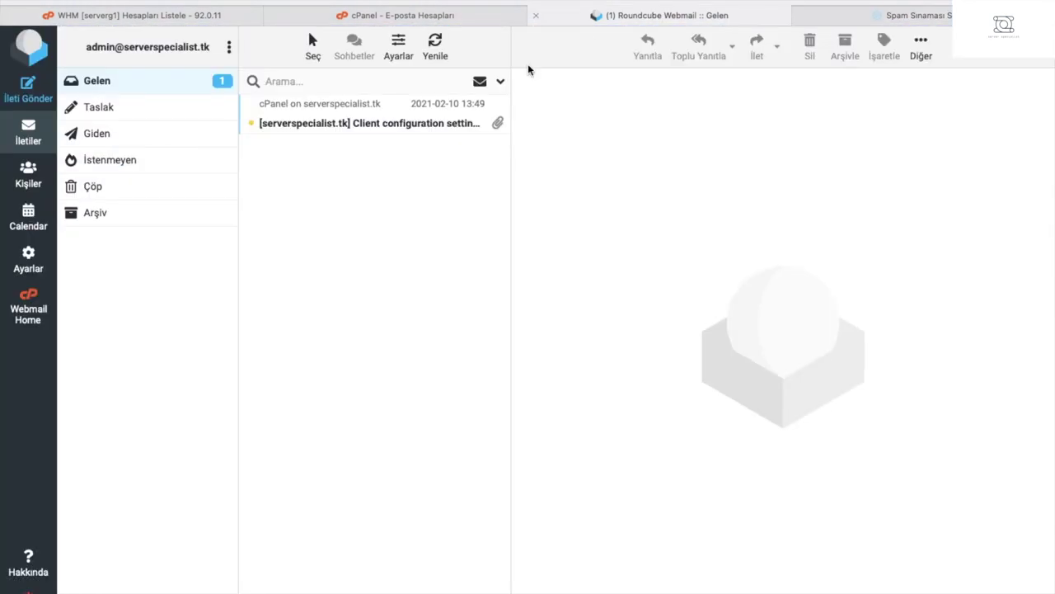
left_click(429, 15)
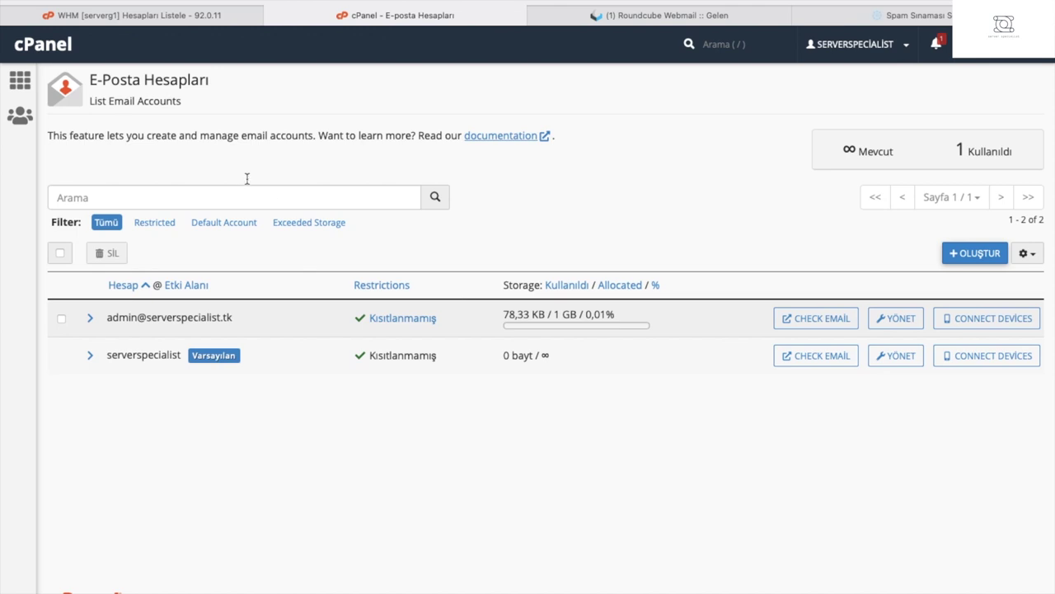
left_click(22, 81)
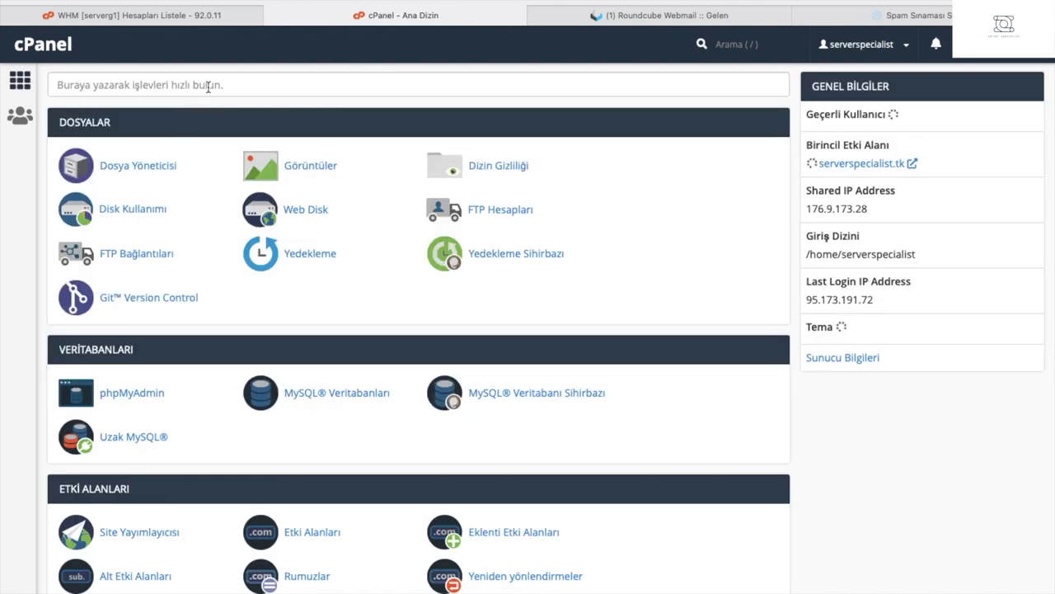
left_click(206, 85)
type("delj")
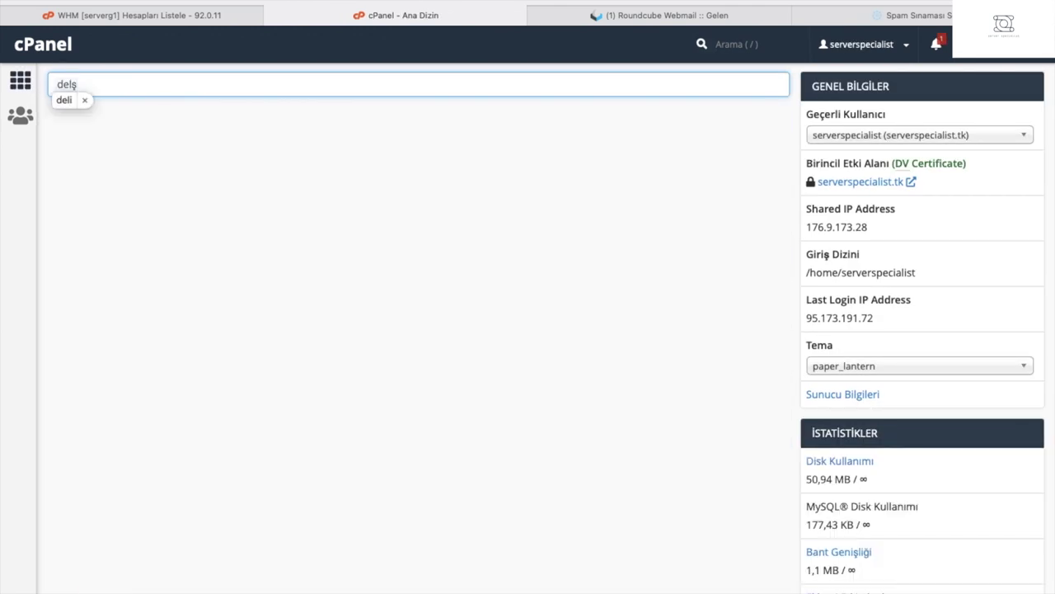
key("BackSpace")
left_click(162, 171)
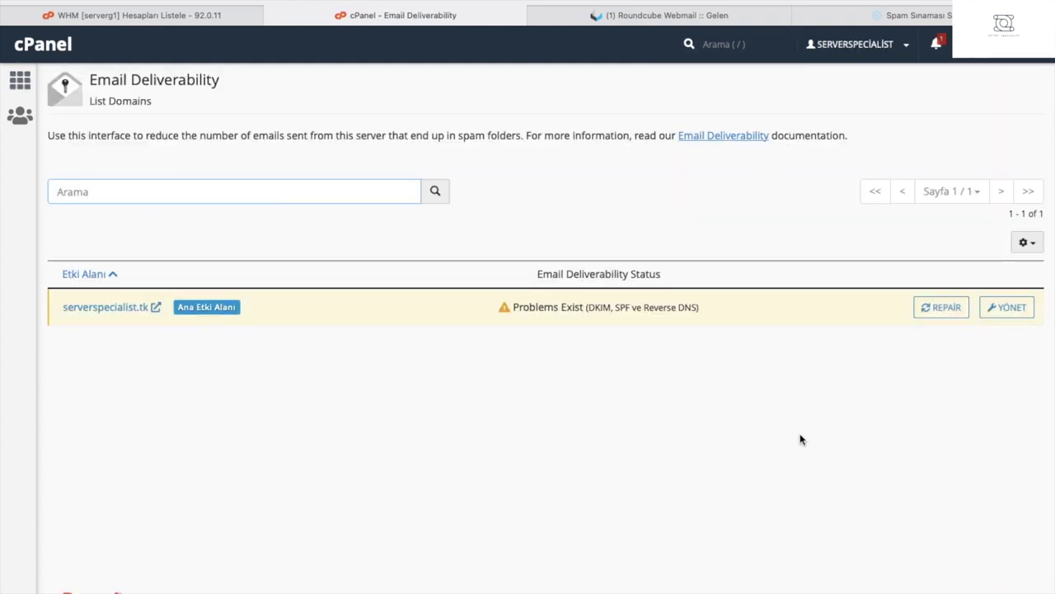
Repair the serverspecialist.tk mail records by installing the suggested SPF and DKIM TXT records.
left_click(922, 307)
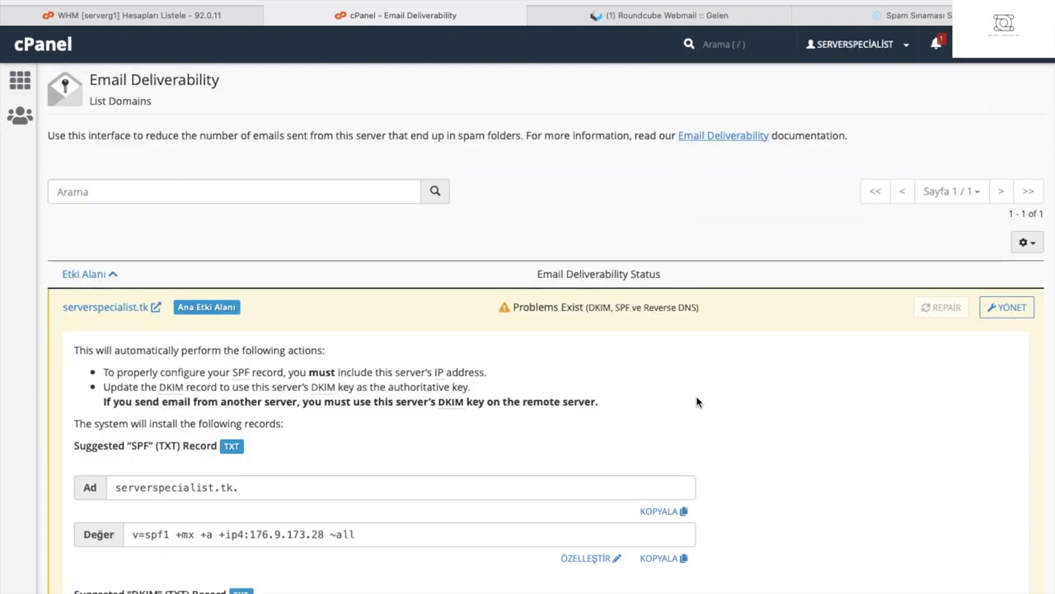
scroll(698, 401, "down", 3)
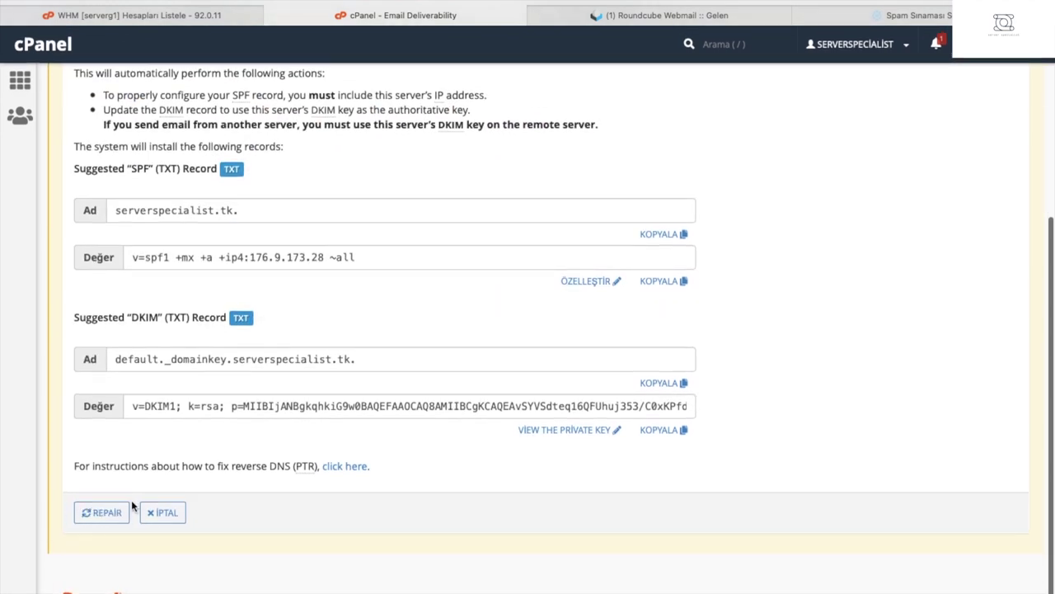
left_click(113, 511)
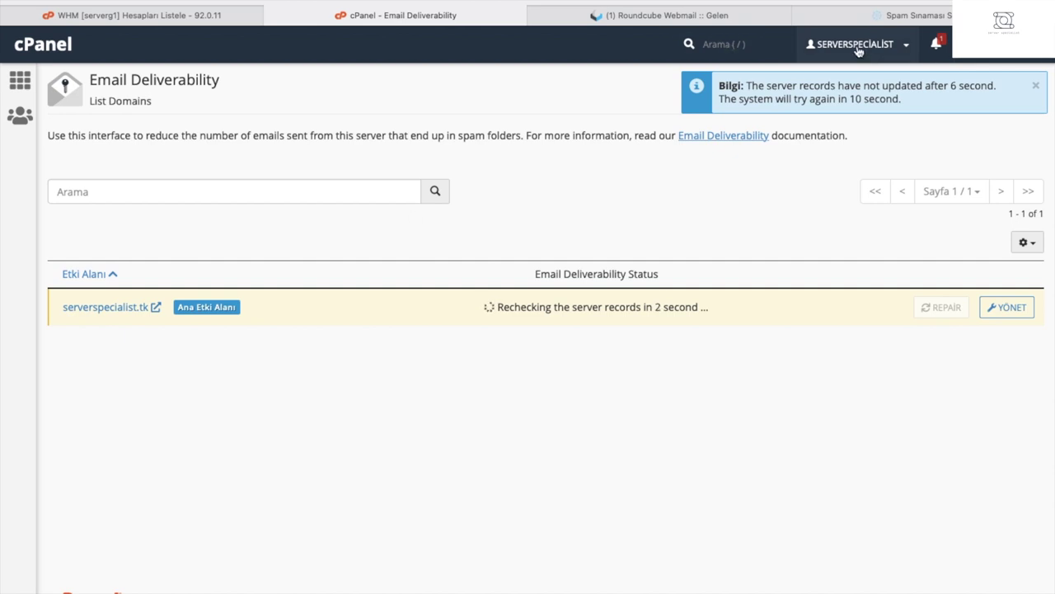
Return to the mail-tester report, copy the test address from its subject line and toggle the DKIM section.
left_click(901, 15)
scroll(567, 283, "down", 2)
scroll(566, 283, "up", 5)
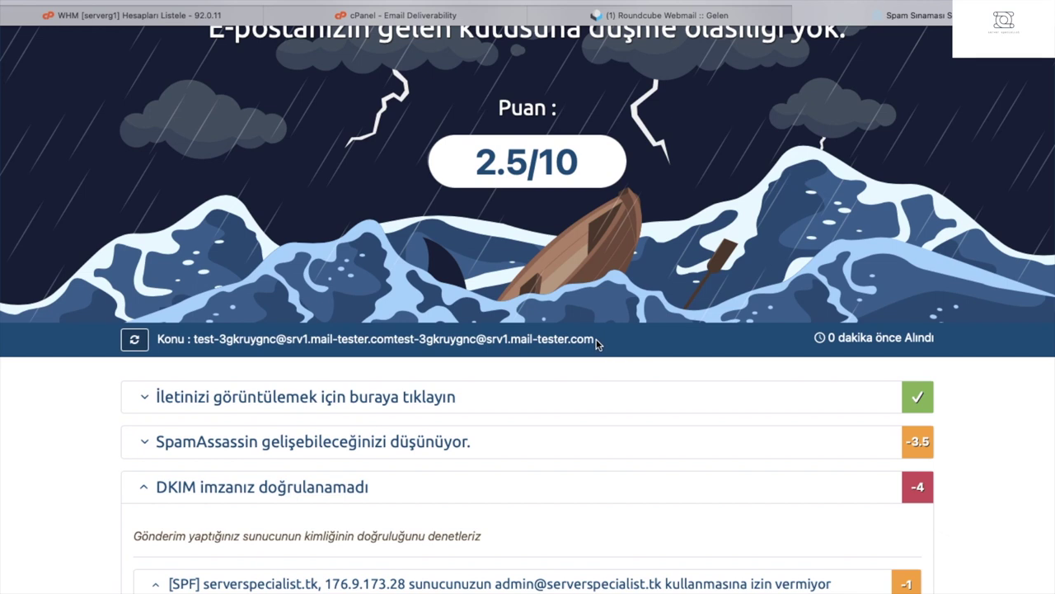
left_click_drag(595, 340, 395, 340)
key("ctrl+c")
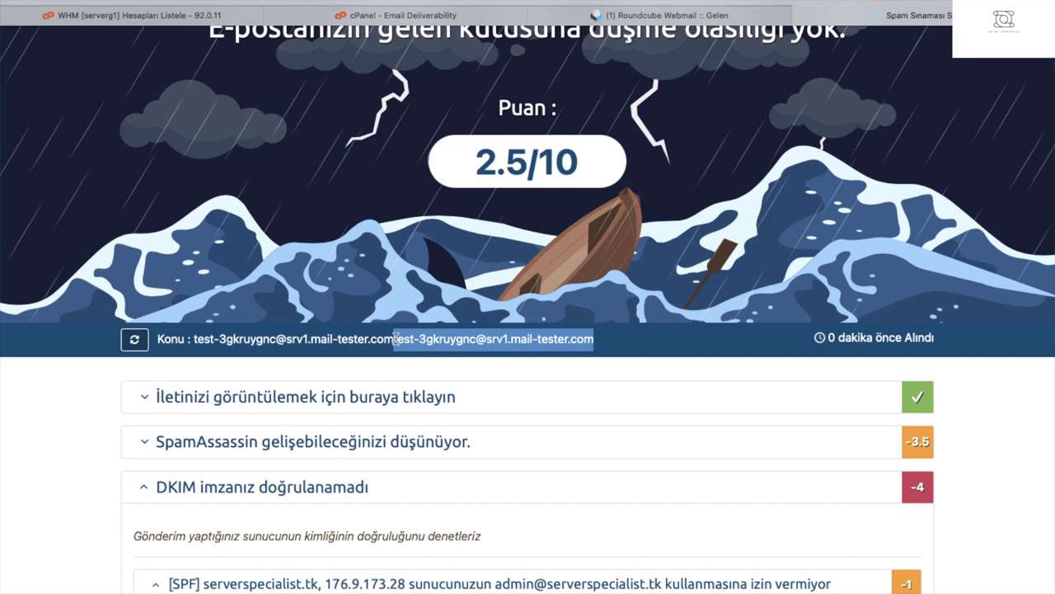
left_click(374, 495)
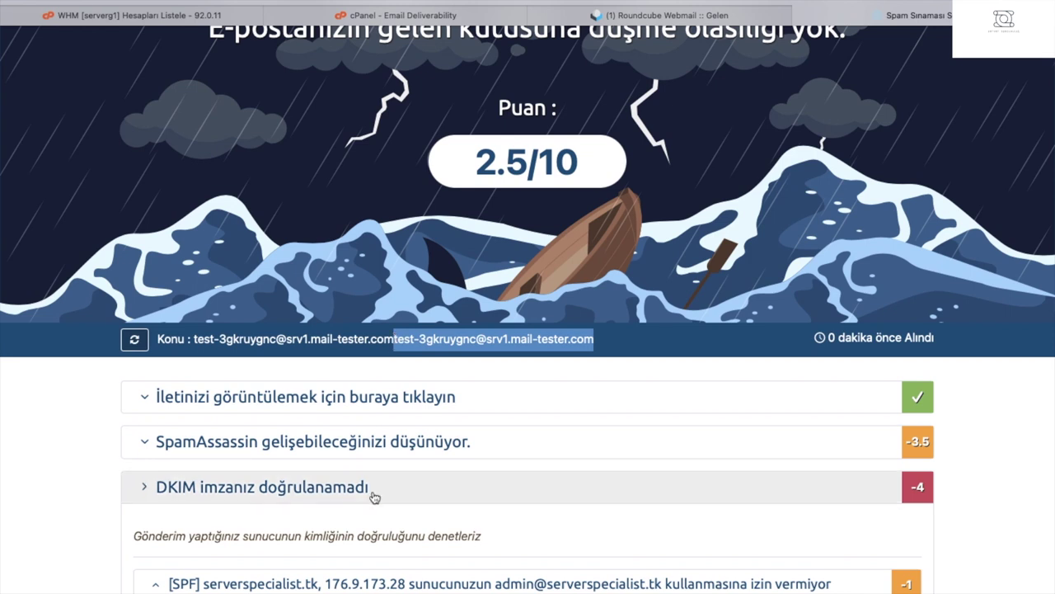
Switch to Roundcube and send a new message to the copied mail-tester address, pasting it as subject and body too.
left_click(668, 15)
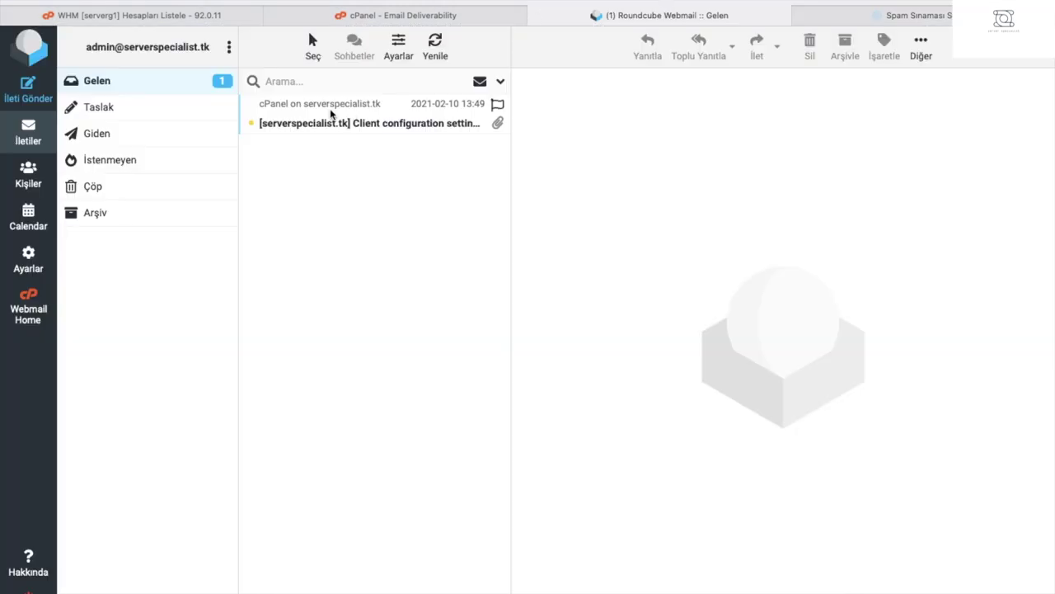
left_click(38, 102)
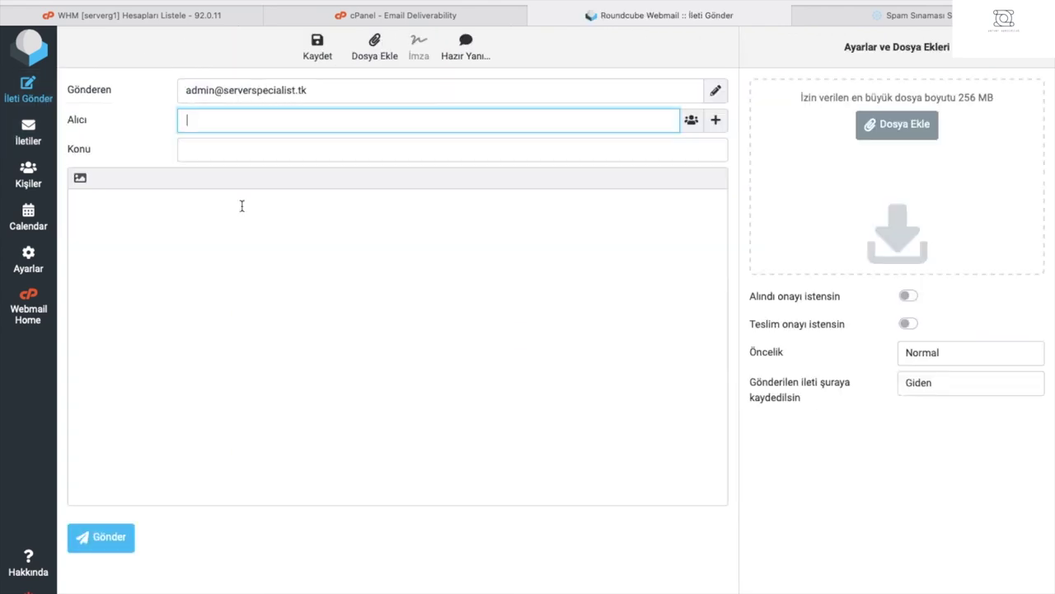
key("ctrl+v")
left_click(271, 146)
key("ctrl+v")
key("ctrl+v")
left_click(285, 298)
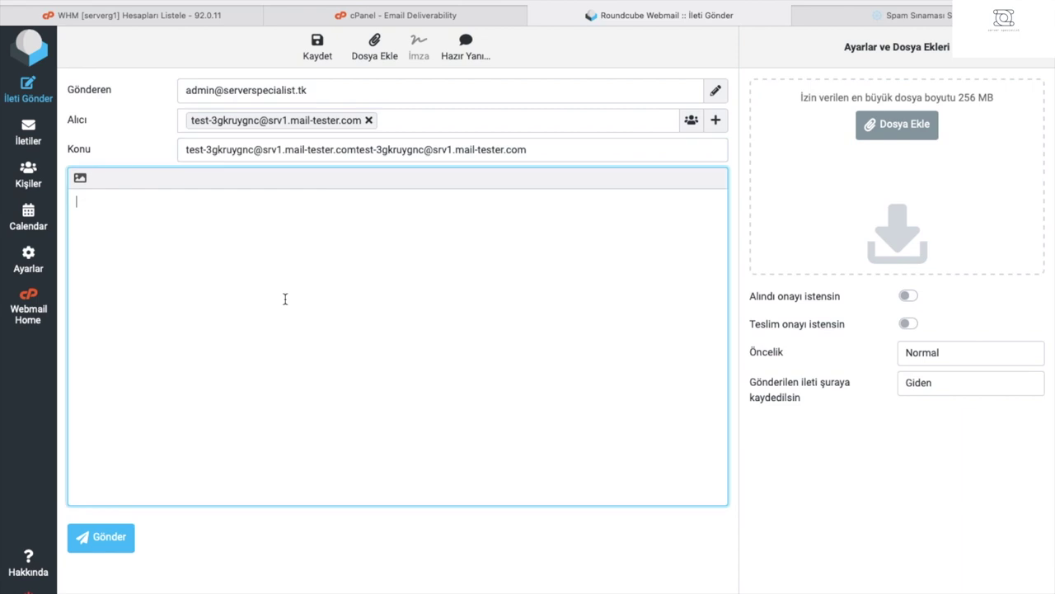
key("ctrl+v")
left_click(113, 541)
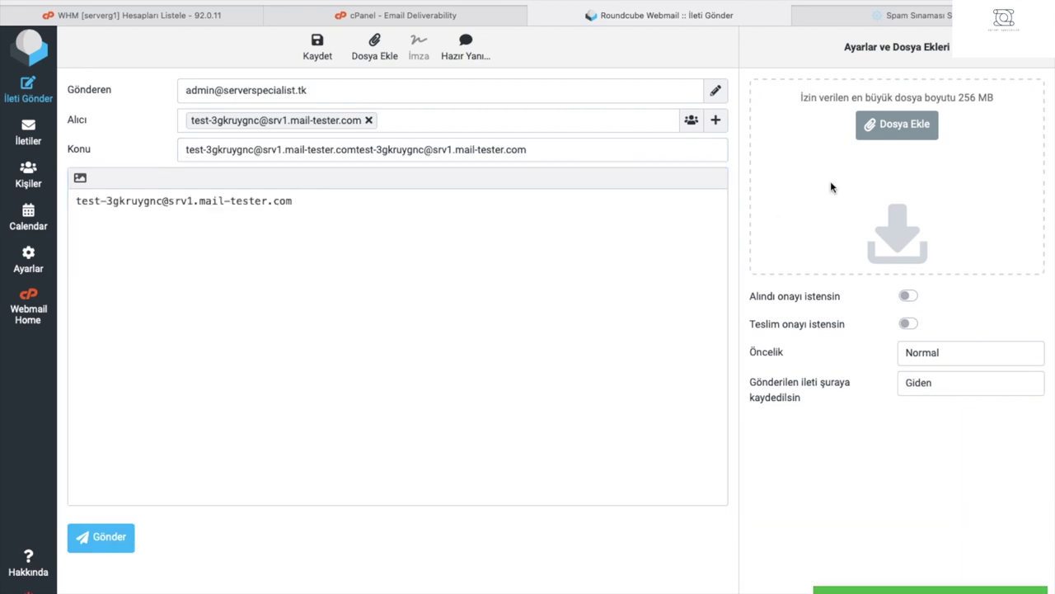
Return to the mail-tester report, refresh it and expand the failed DKIM section to examine the DKIM signature details.
left_click(951, 22)
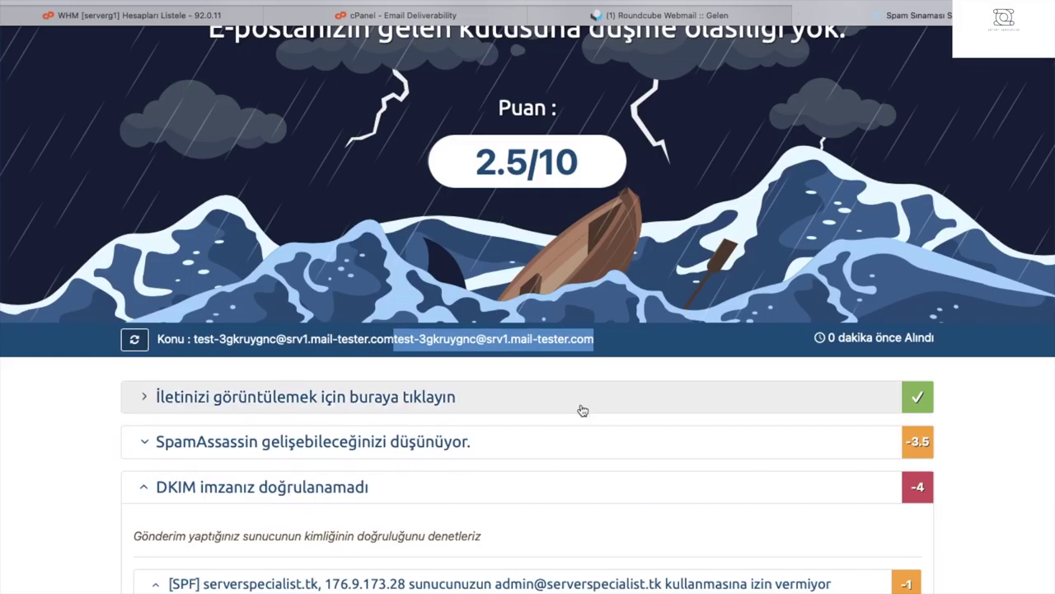
left_click(135, 341)
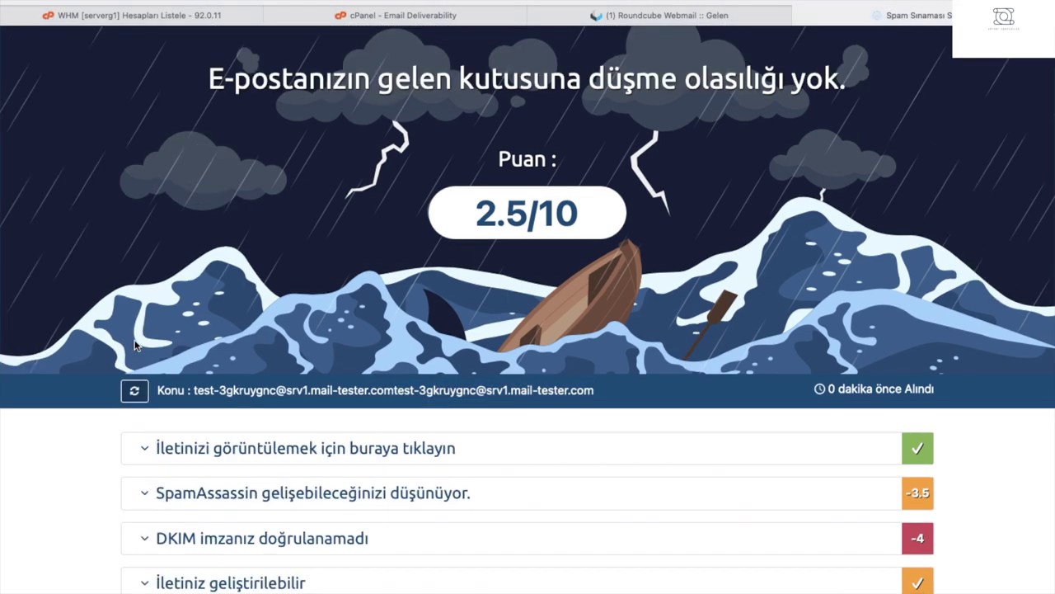
left_click(294, 538)
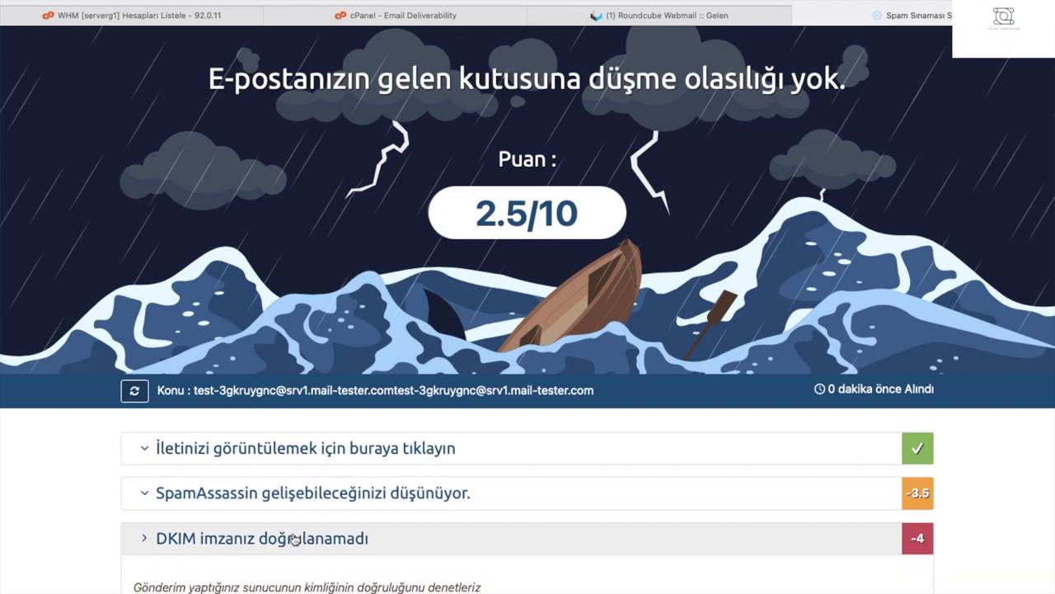
scroll(294, 537, "down", 4)
left_click(297, 367)
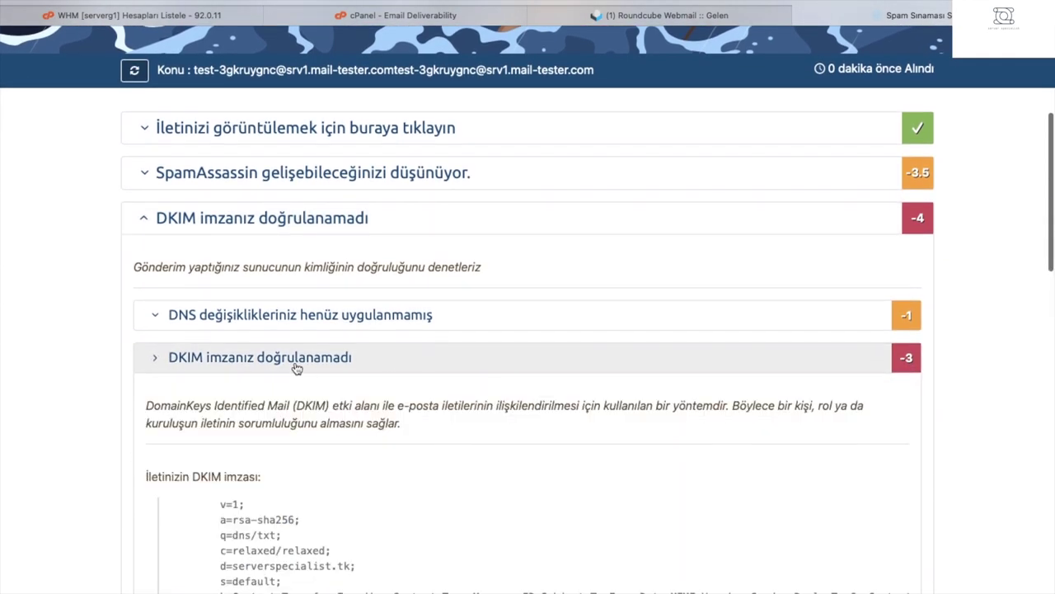
scroll(471, 445, "down", 4)
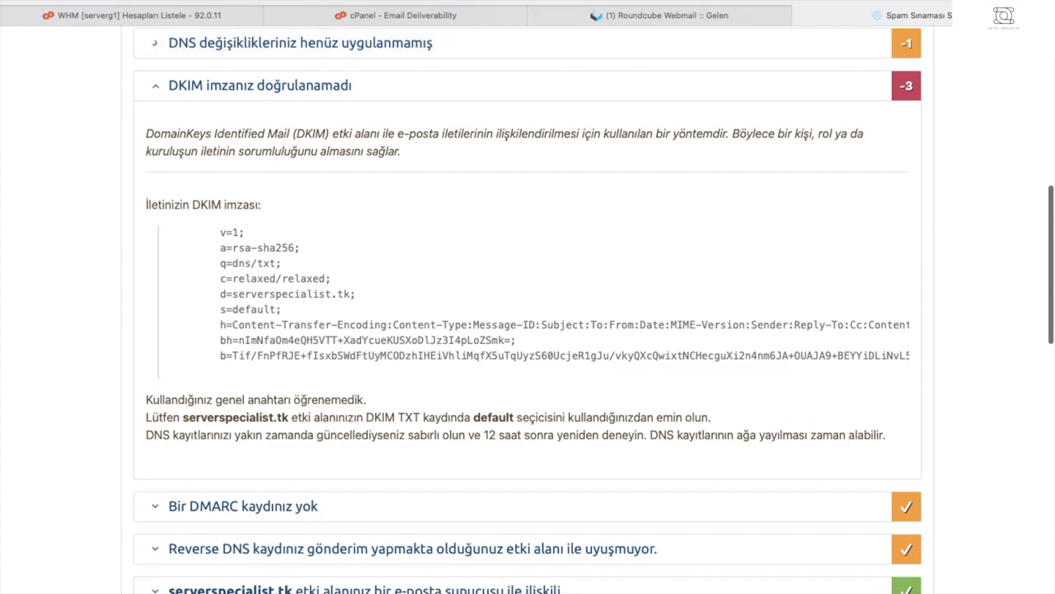
Check the domain's status in cPanel Email Deliverability, then switch back to mail-tester and refresh the report again.
left_click(465, 13)
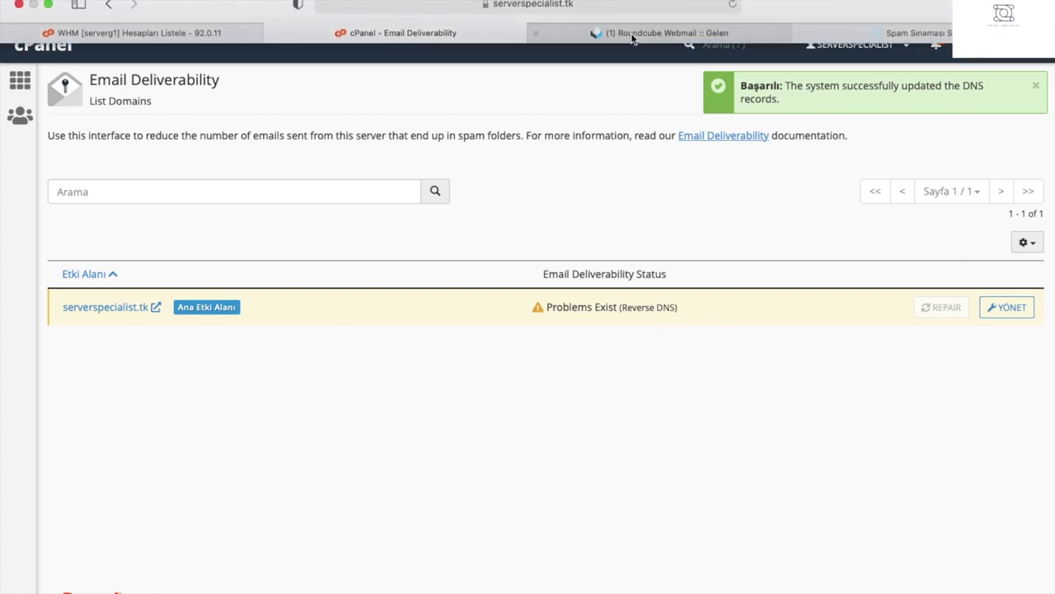
left_click(905, 33)
scroll(469, 217, "up", 10)
scroll(469, 217, "down", 2)
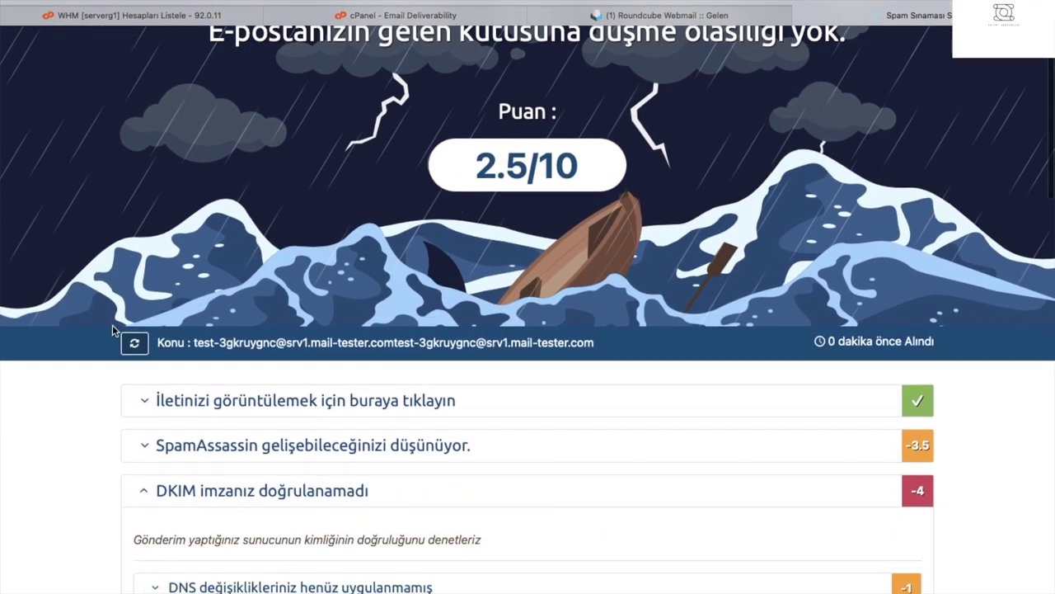
left_click(135, 345)
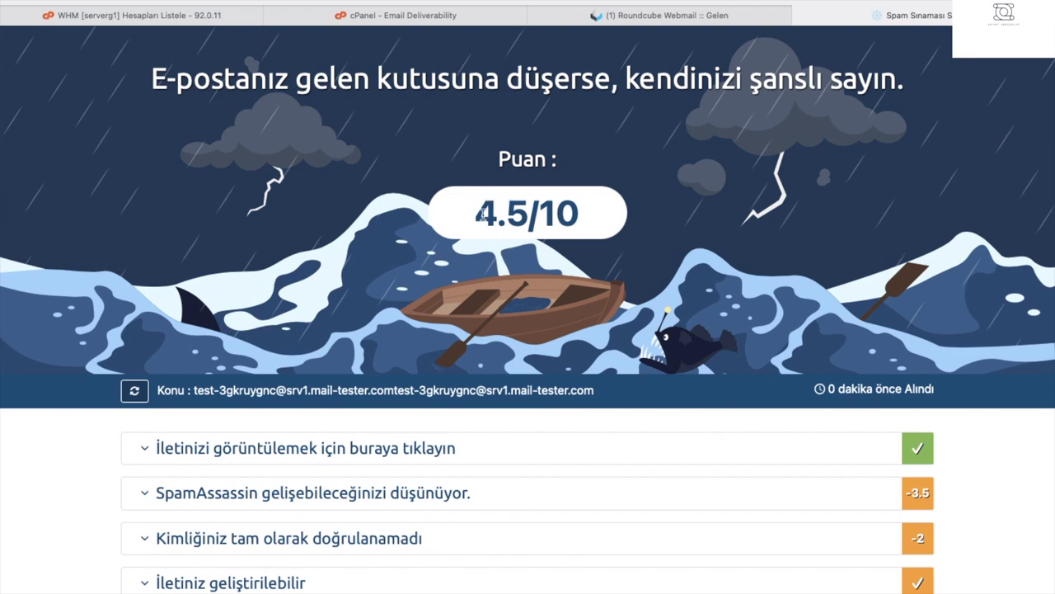
Expand the sender identity section and examine the DNS-related deductions together with the overall spam score.
left_click_drag(478, 214, 534, 214)
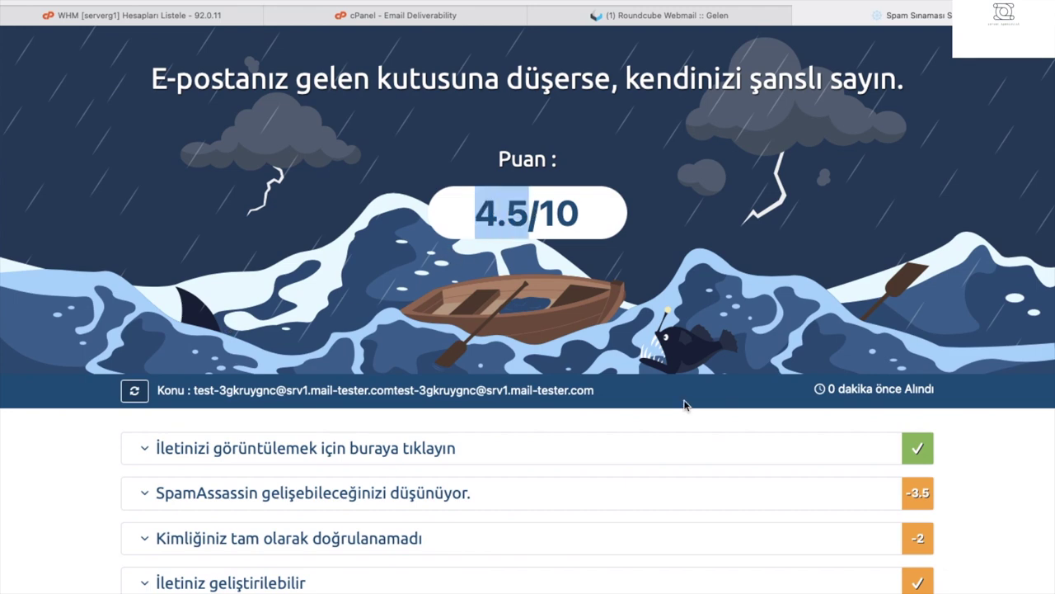
scroll(688, 405, "down", 5)
left_click(310, 343)
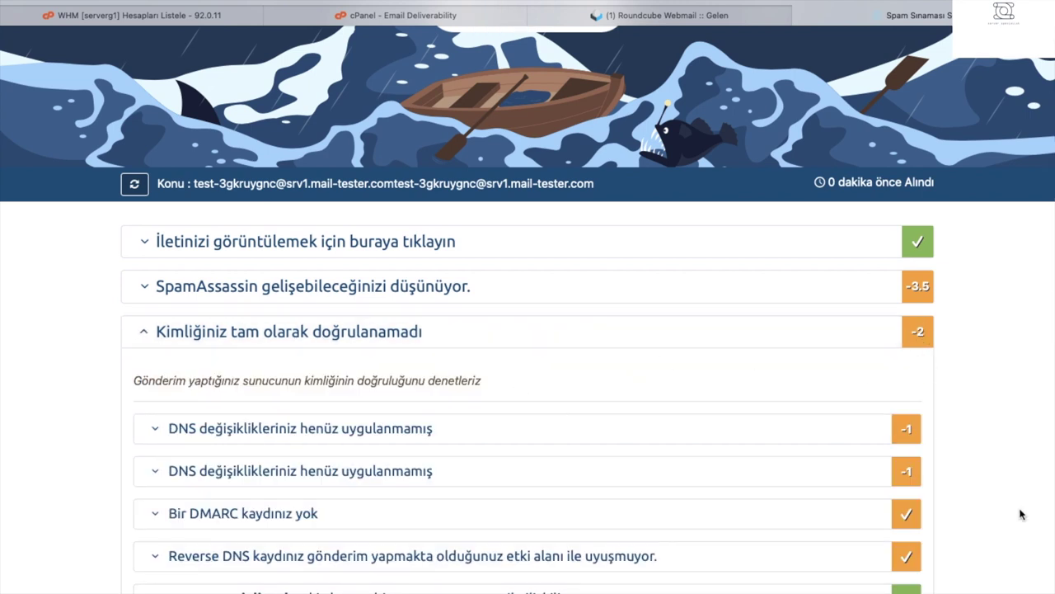
left_click(913, 429)
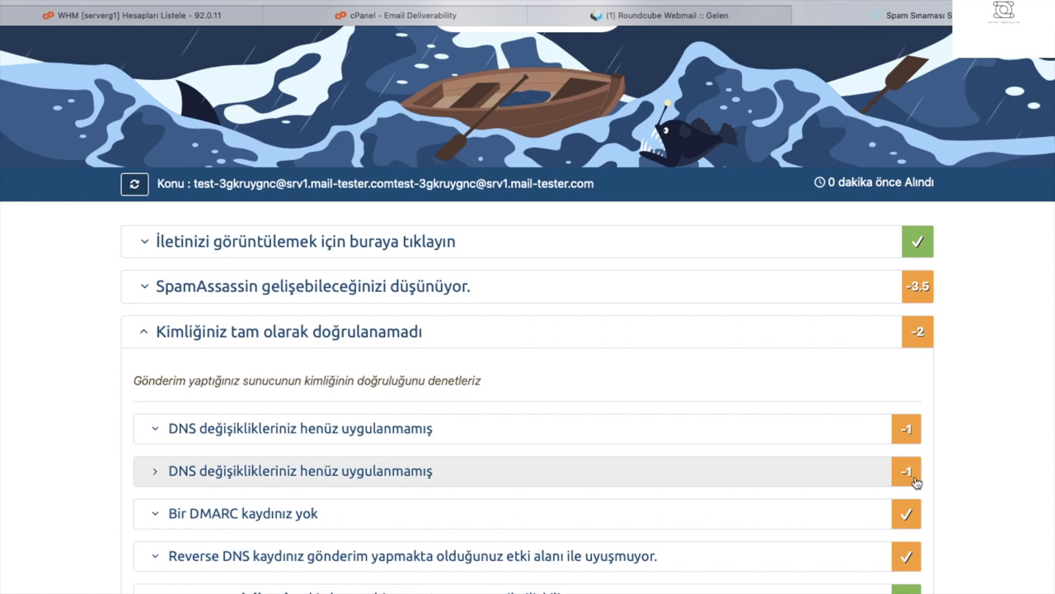
scroll(970, 399, "up", 3)
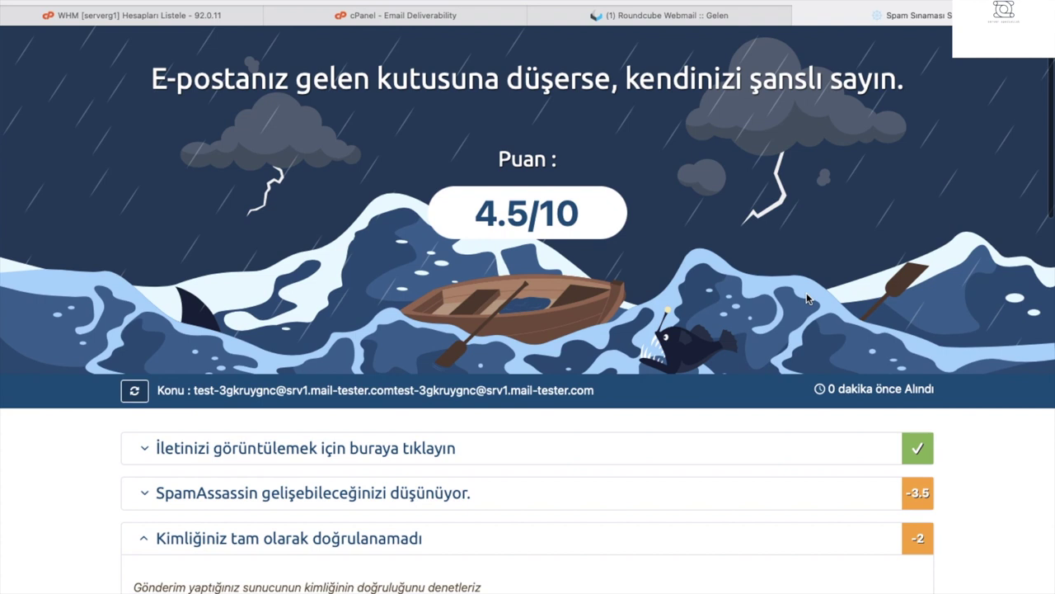
scroll(807, 298, "down", 2)
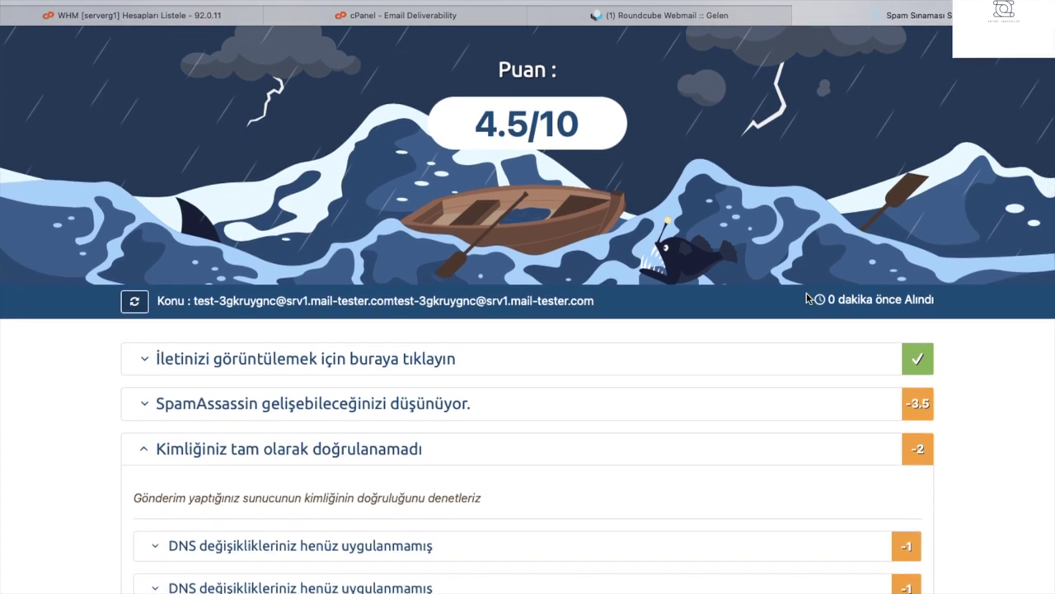
scroll(807, 299, "up", 2)
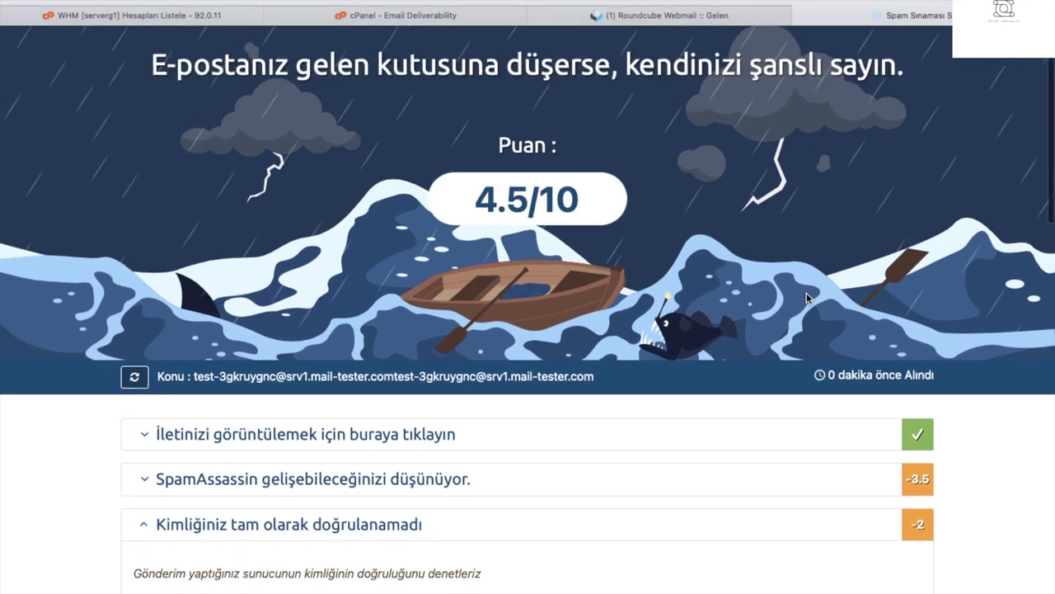
left_click_drag(473, 221, 500, 221)
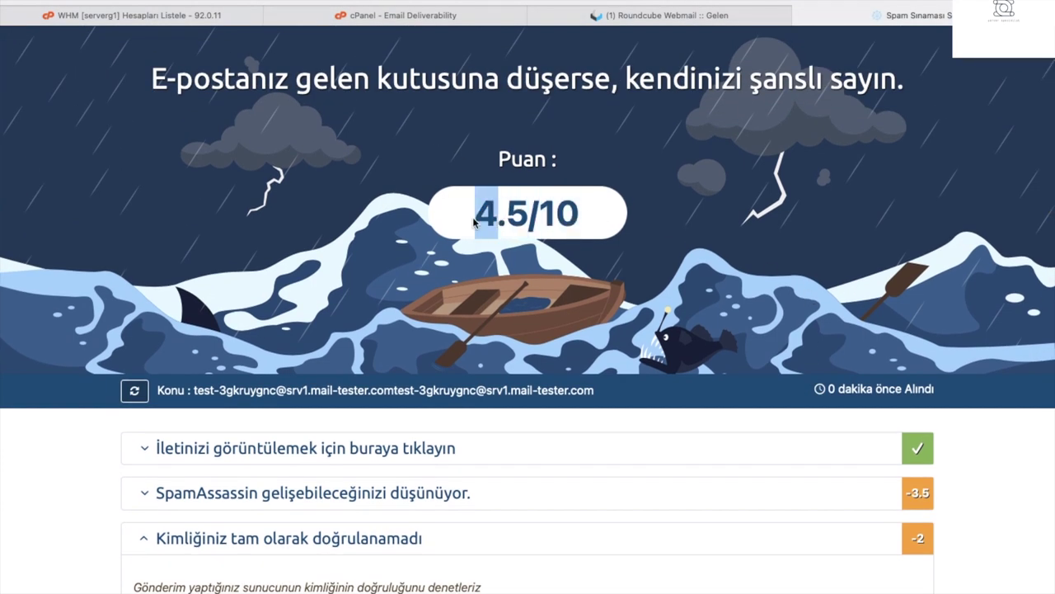
left_click(474, 221)
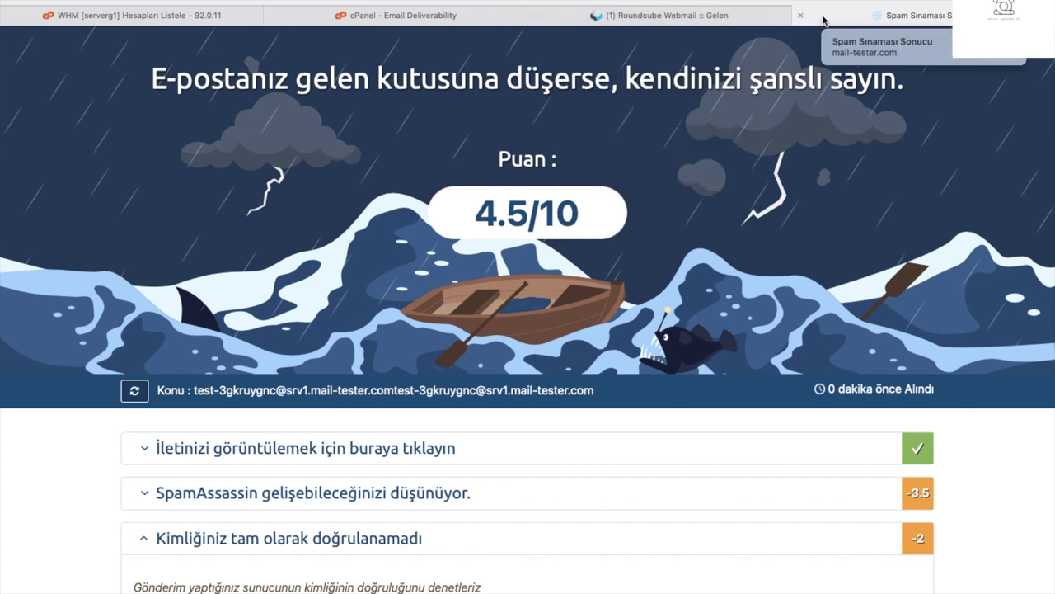
Glance at the Roundcube inbox, highlight the full score in the mail-tester report and close the report's browser tab.
left_click(731, 19)
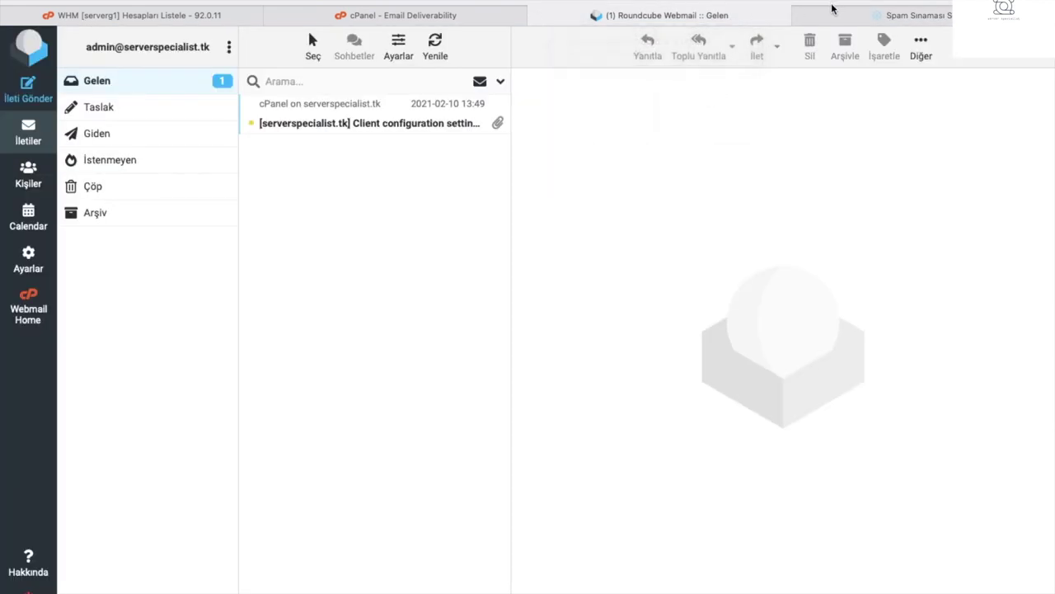
left_click(823, 14)
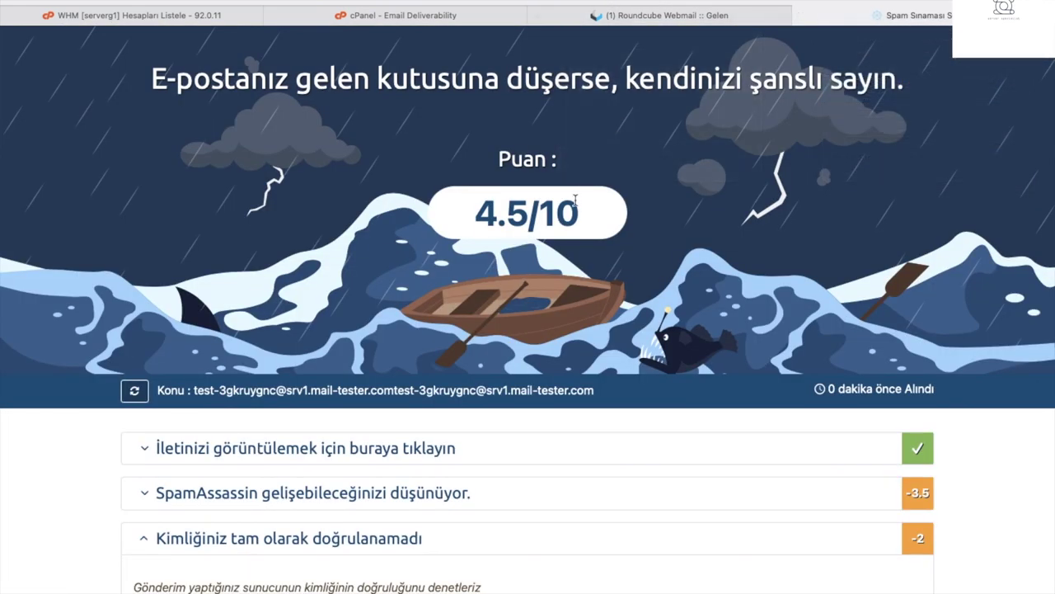
left_click_drag(478, 216, 584, 223)
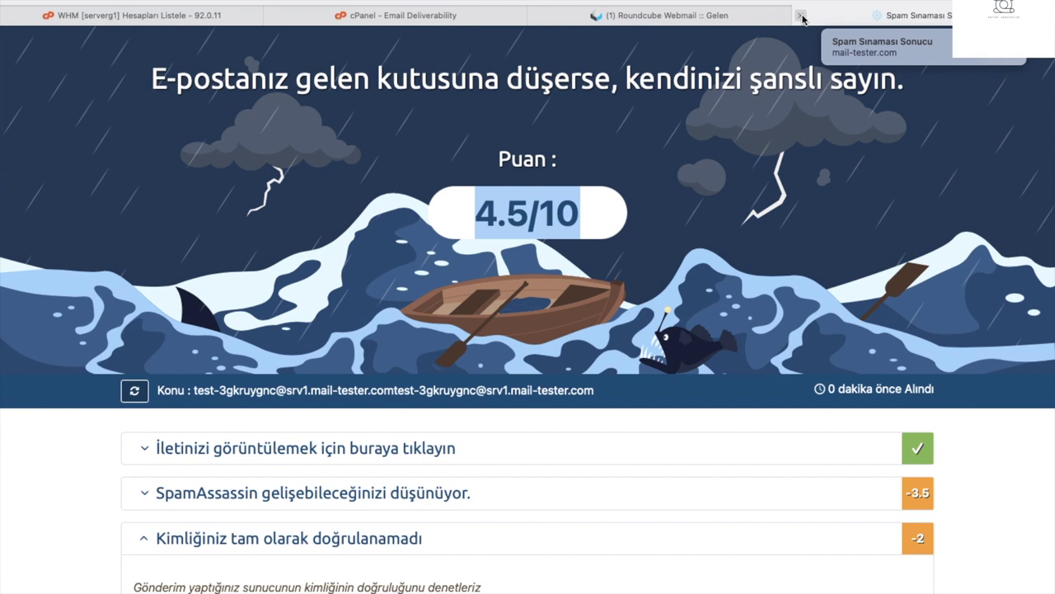
left_click(800, 16)
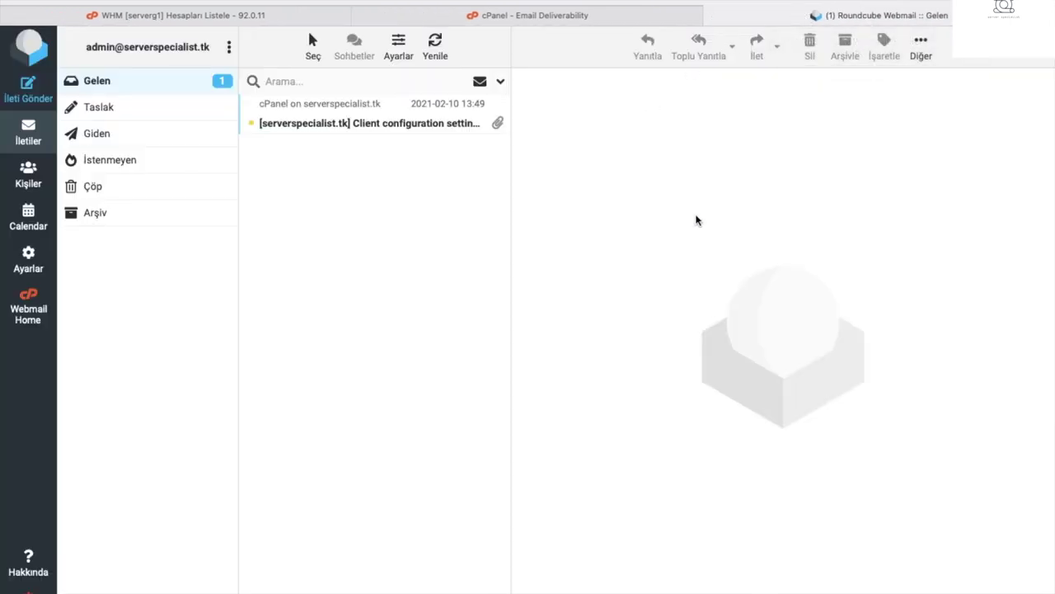